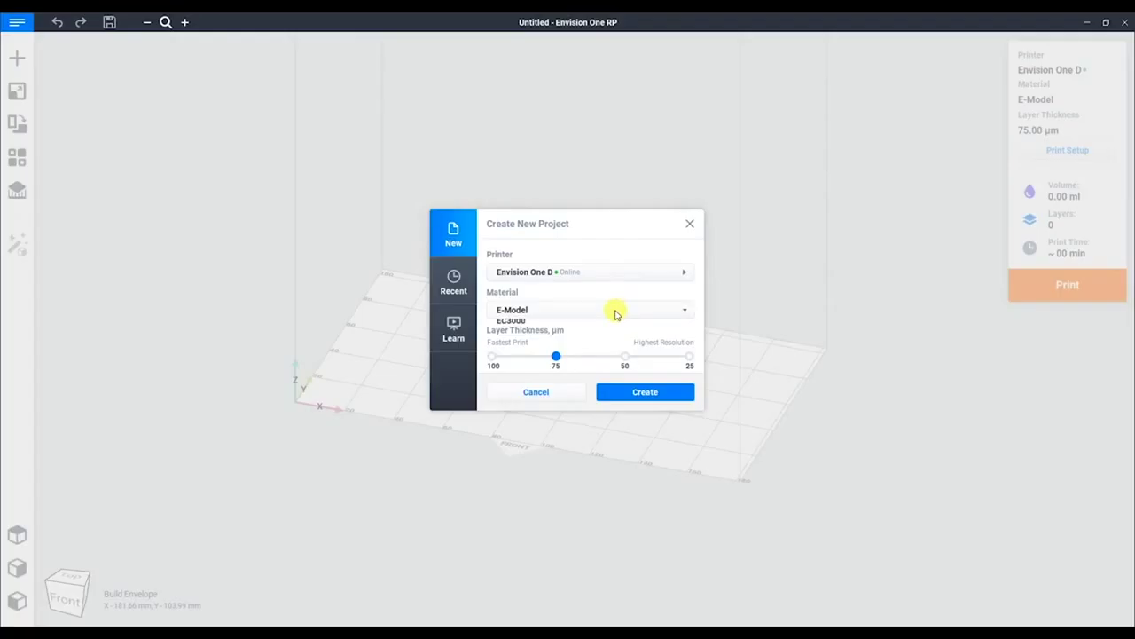
Step: Create an Envision One D project with E-Model material and 50 µm layer thickness
{"action": "left_click", "coordinate": [614, 310]}
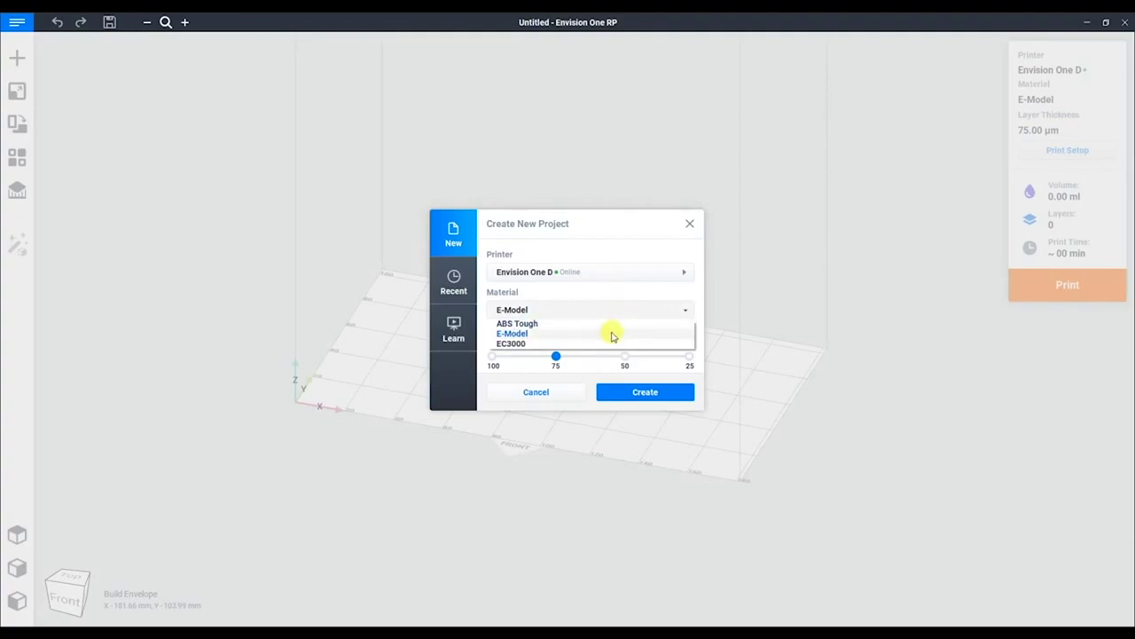
{"action": "left_click", "coordinate": [611, 335]}
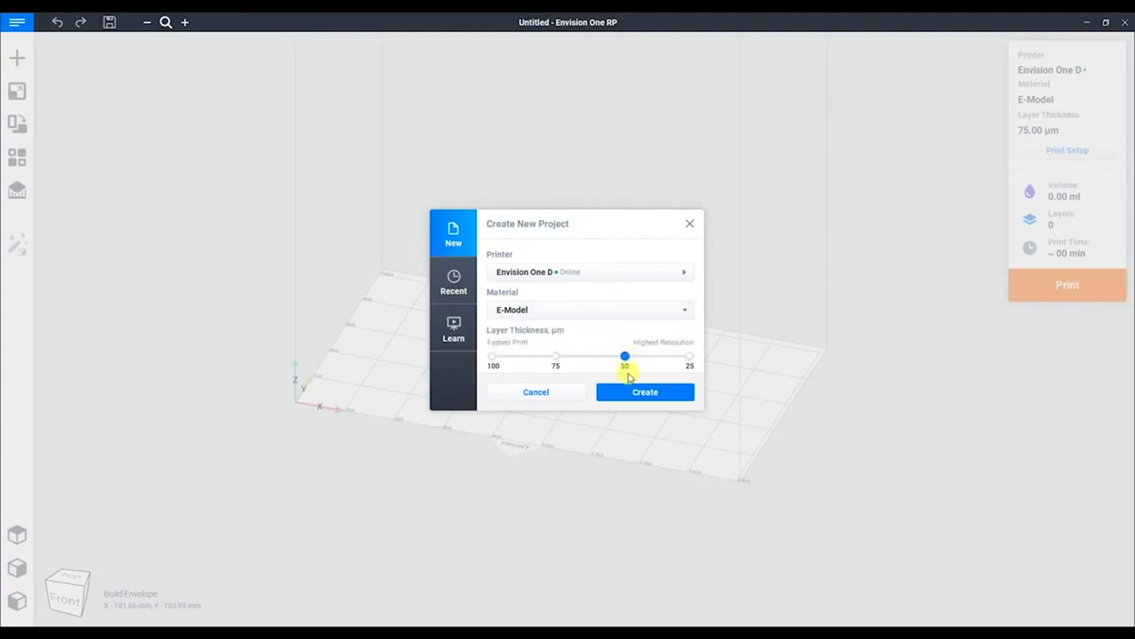
{"action": "left_click", "coordinate": [630, 391]}
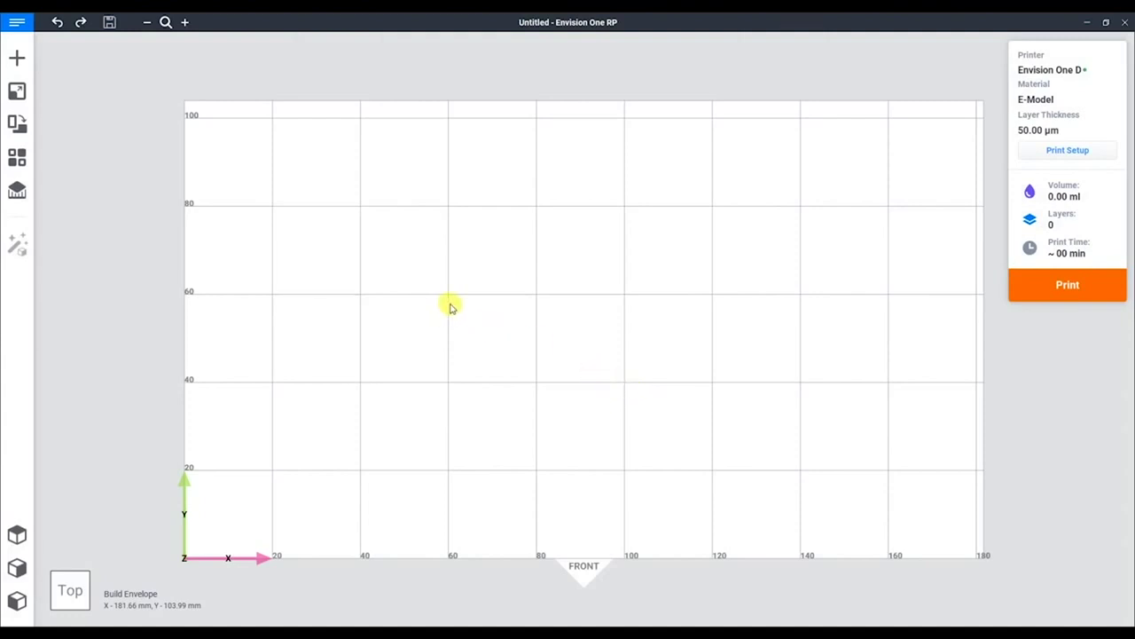
Step: Zoom out and tilt the empty build plate into a perspective view, then open the application menu
{"action": "scroll", "coordinate": [449, 307], "scroll_direction": "down", "scroll_amount": 5}
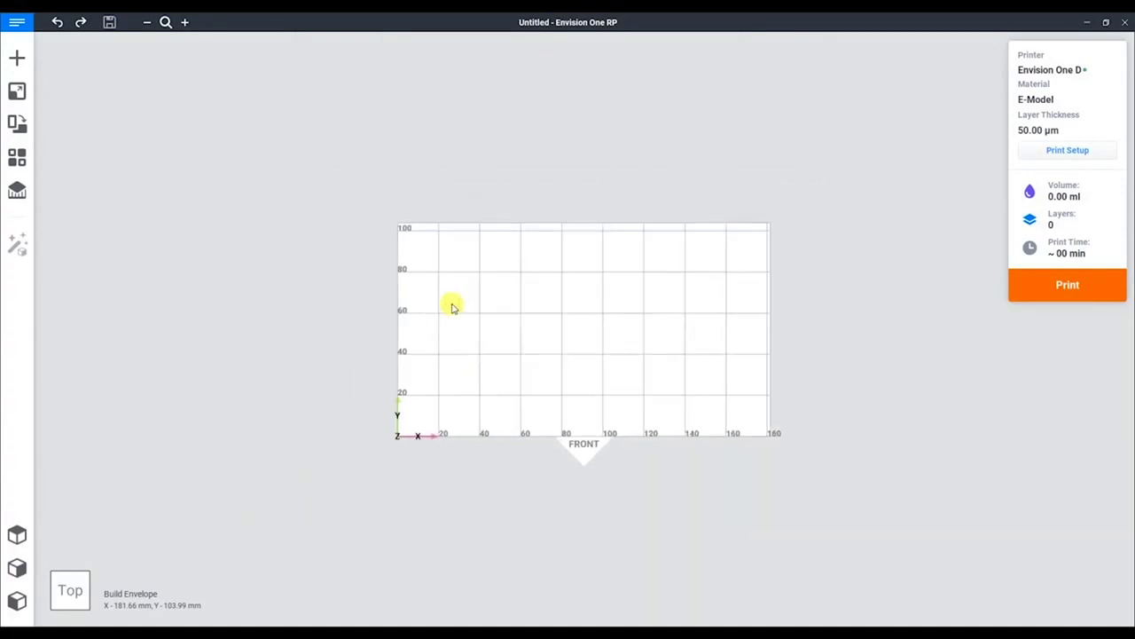
{"action": "right_click_drag", "start_coordinate": [450, 307], "coordinate": [475, 280]}
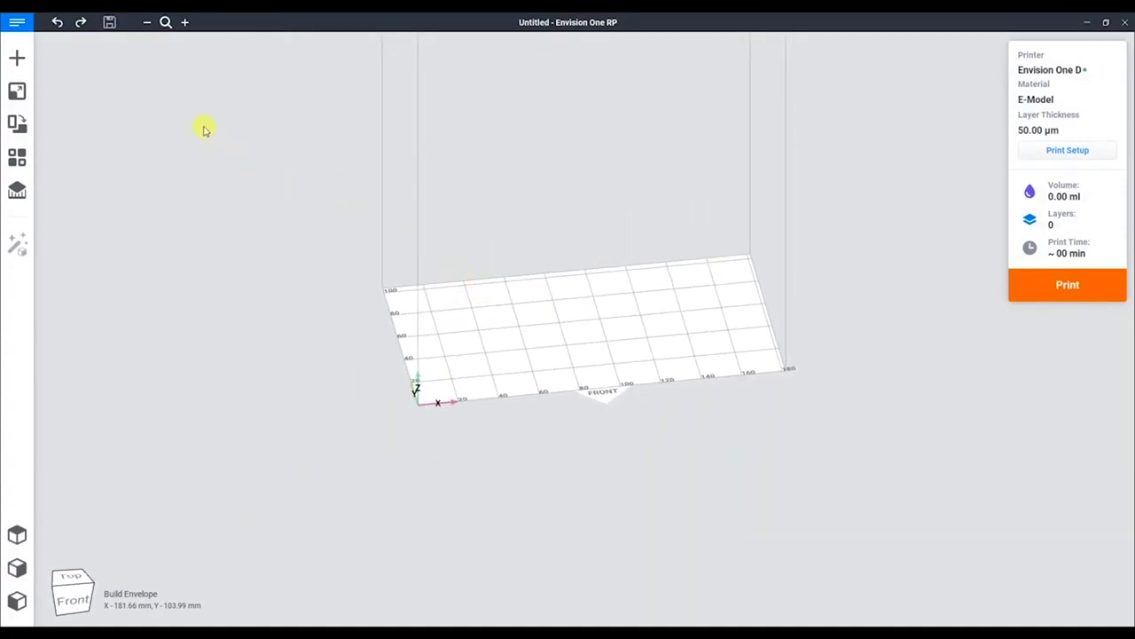
{"action": "left_click", "coordinate": [16, 27]}
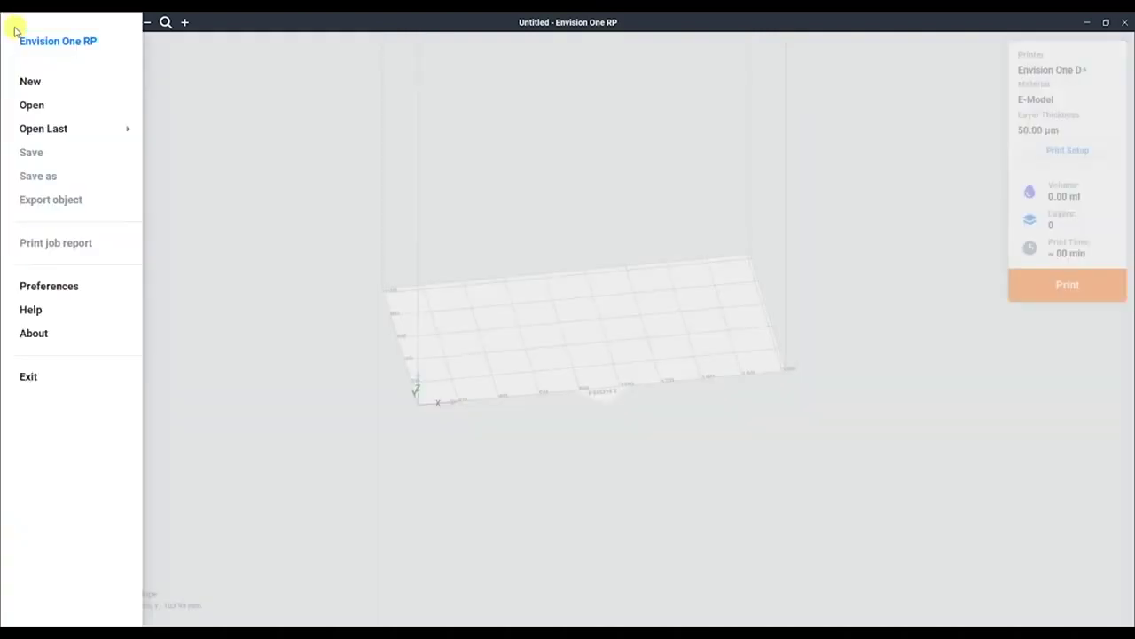
Step: Load Pyramid_100.stl onto the build plate (179.62 ml, 1867 layers, about 4 h 03 min)
{"action": "left_click", "coordinate": [204, 78]}
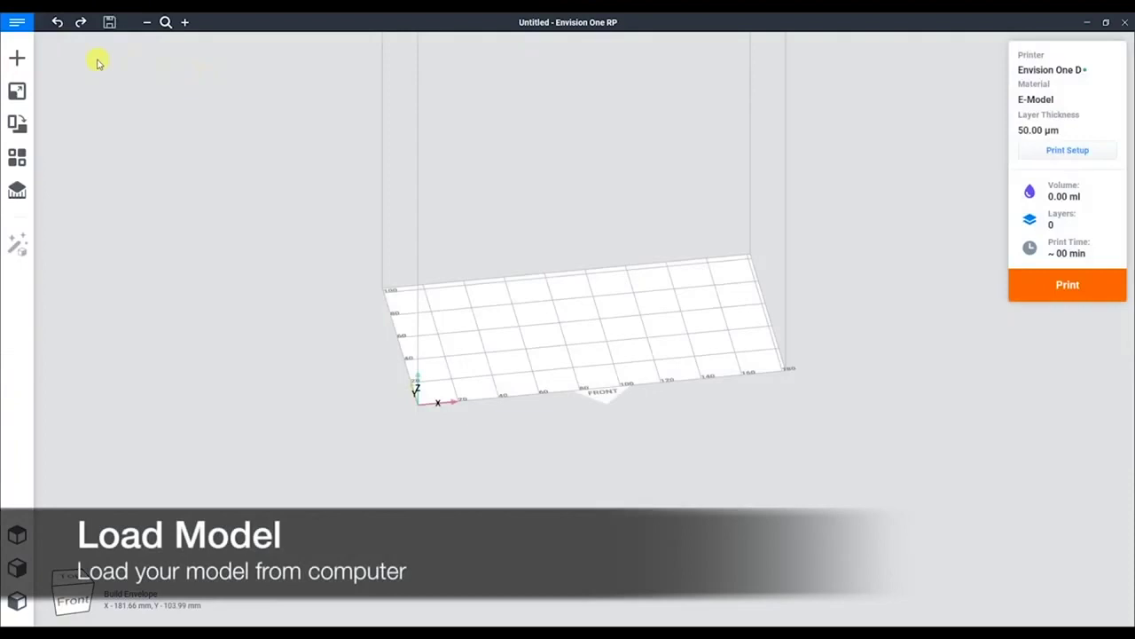
{"action": "left_click", "coordinate": [20, 58]}
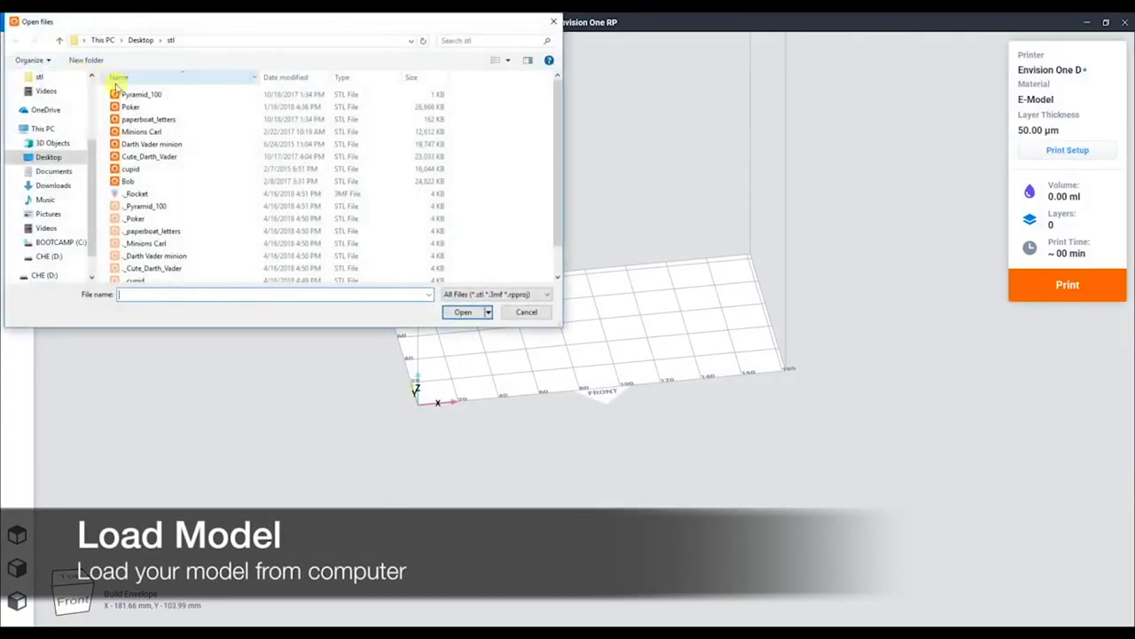
{"action": "left_click", "coordinate": [142, 94]}
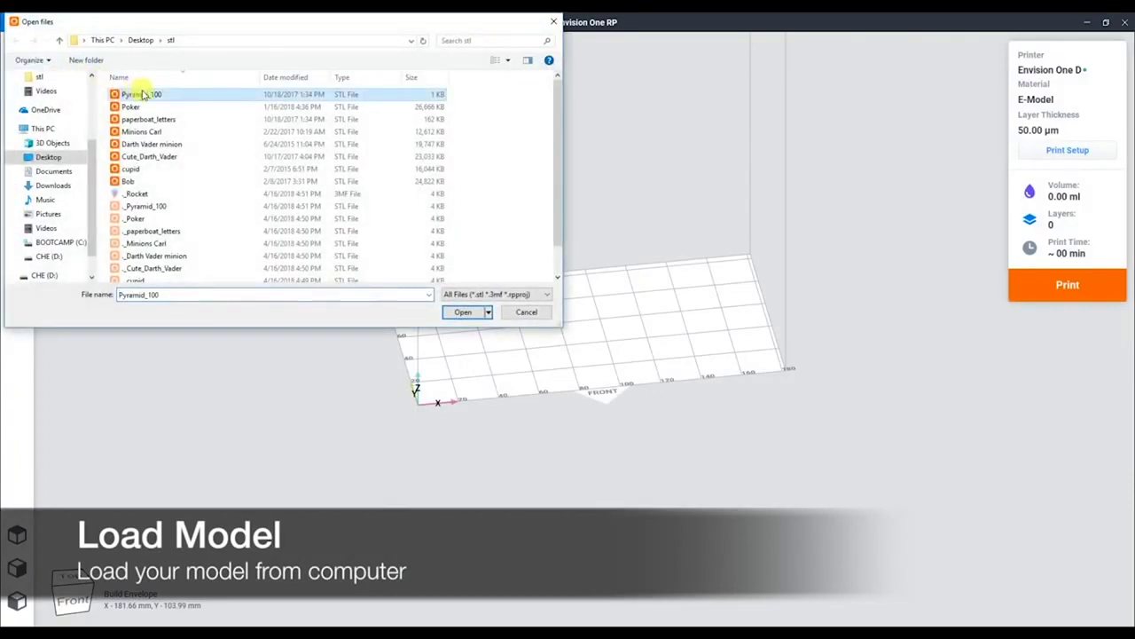
{"action": "left_click", "coordinate": [470, 314]}
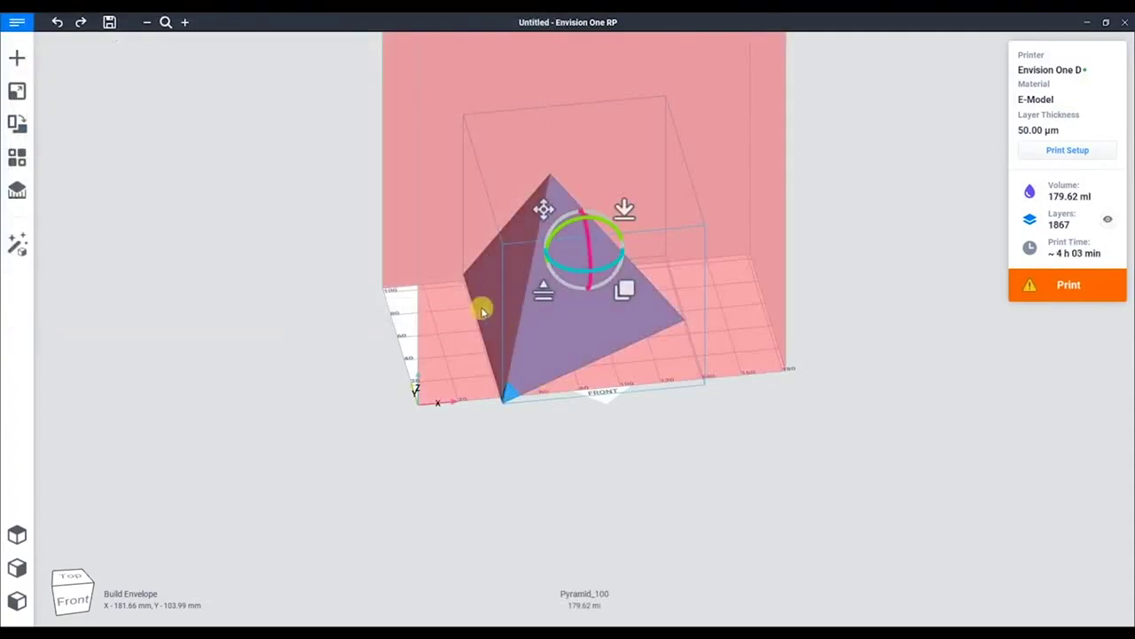
Step: Scale the pyramid to 30 % and move it to the left side of the plate
{"action": "left_click", "coordinate": [19, 92]}
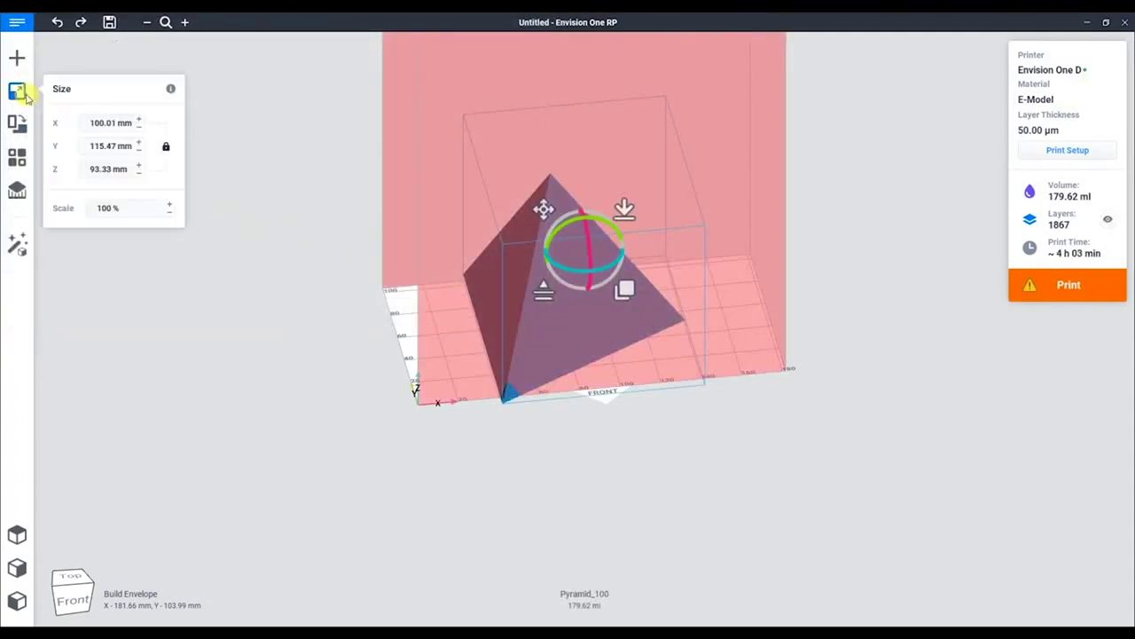
{"action": "left_click", "coordinate": [153, 210]}
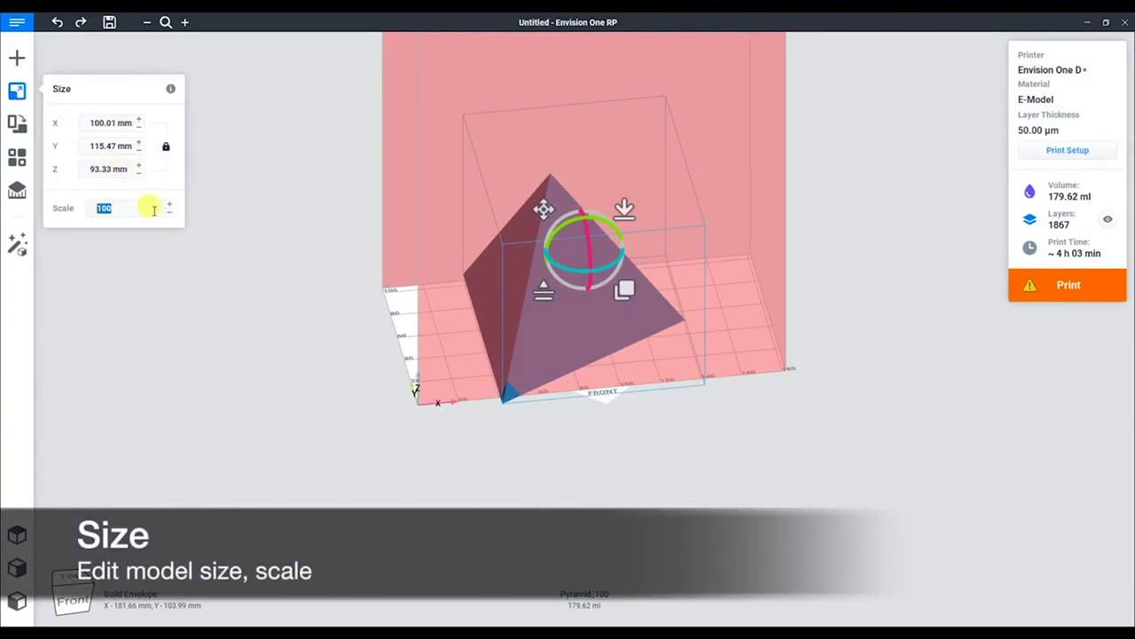
{"action": "type", "text": "3"}
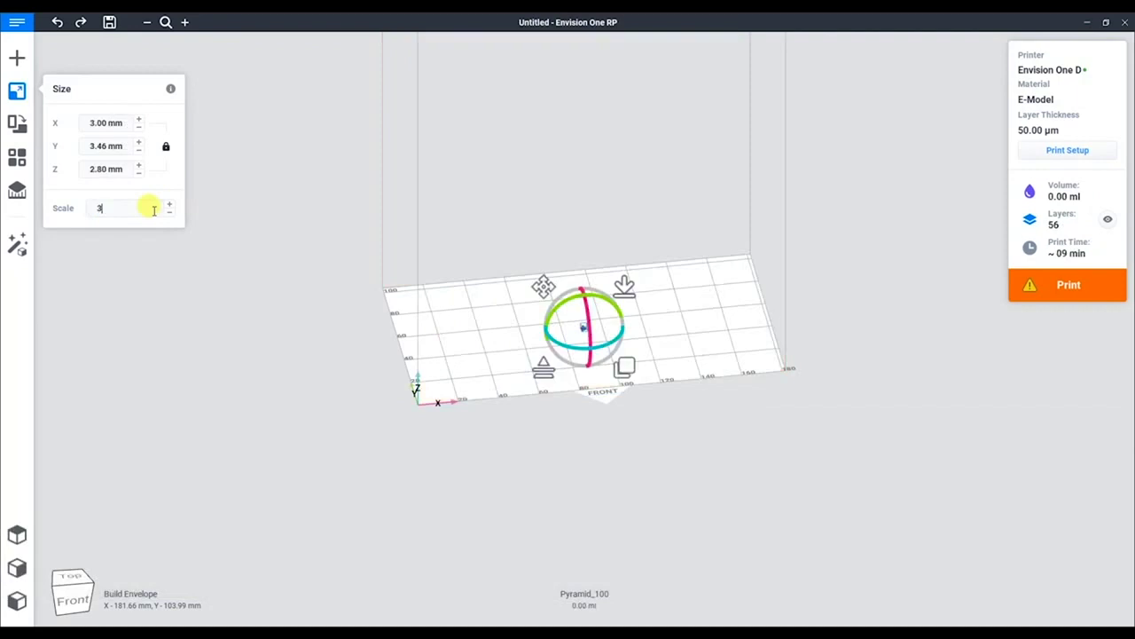
{"action": "type", "text": "0"}
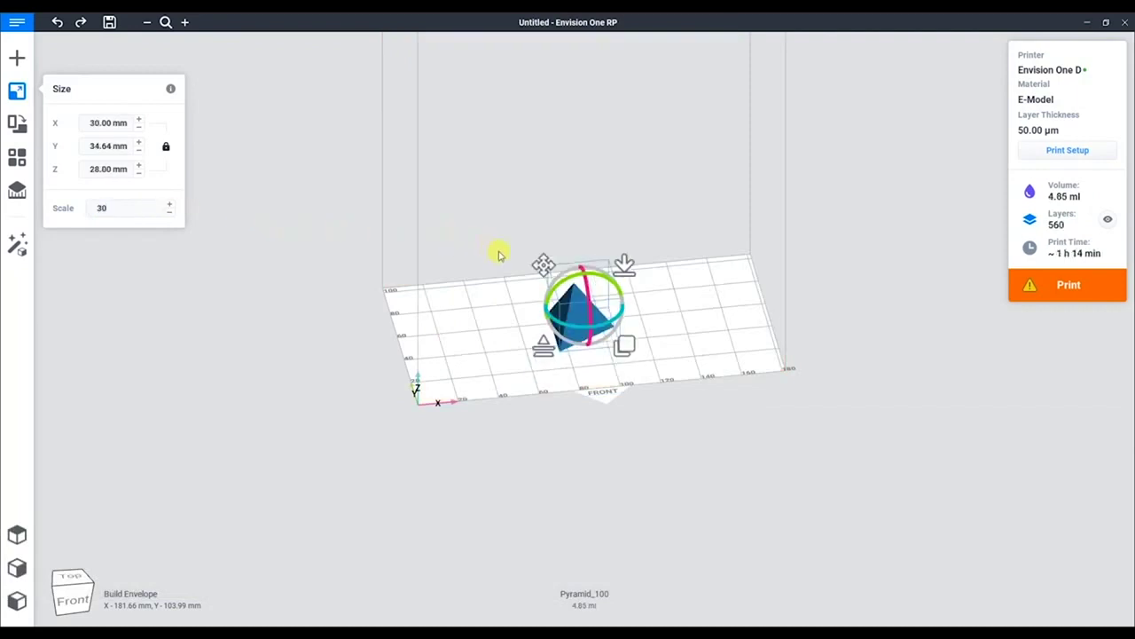
{"action": "left_click_drag", "start_coordinate": [544, 263], "coordinate": [422, 261]}
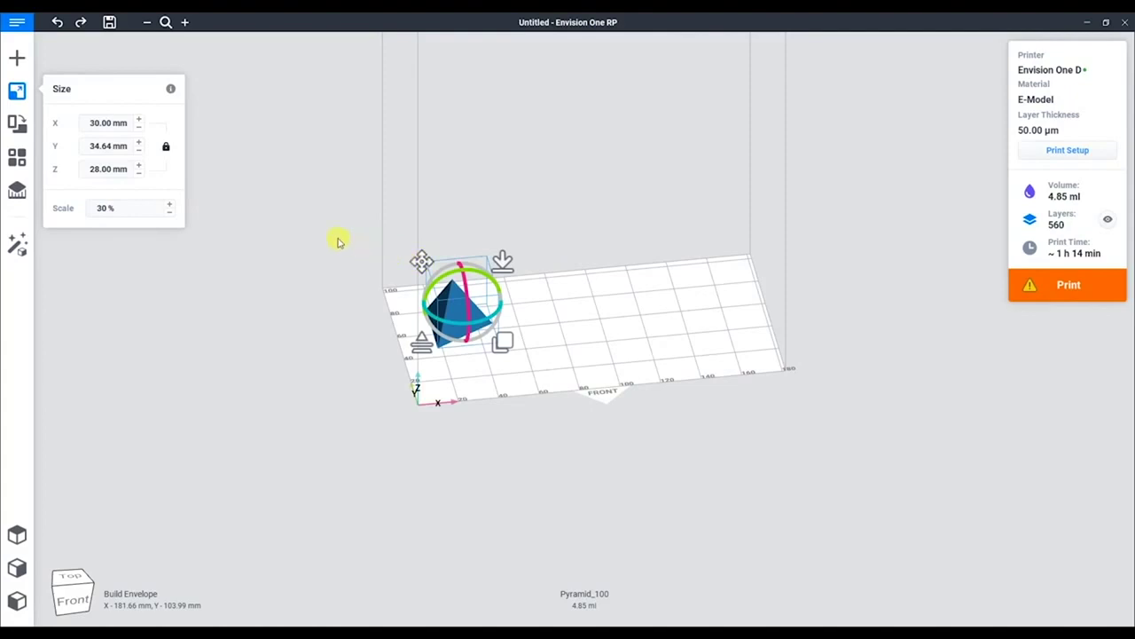
Step: Rotate the pyramid 45° about the Y axis
{"action": "left_click", "coordinate": [18, 126]}
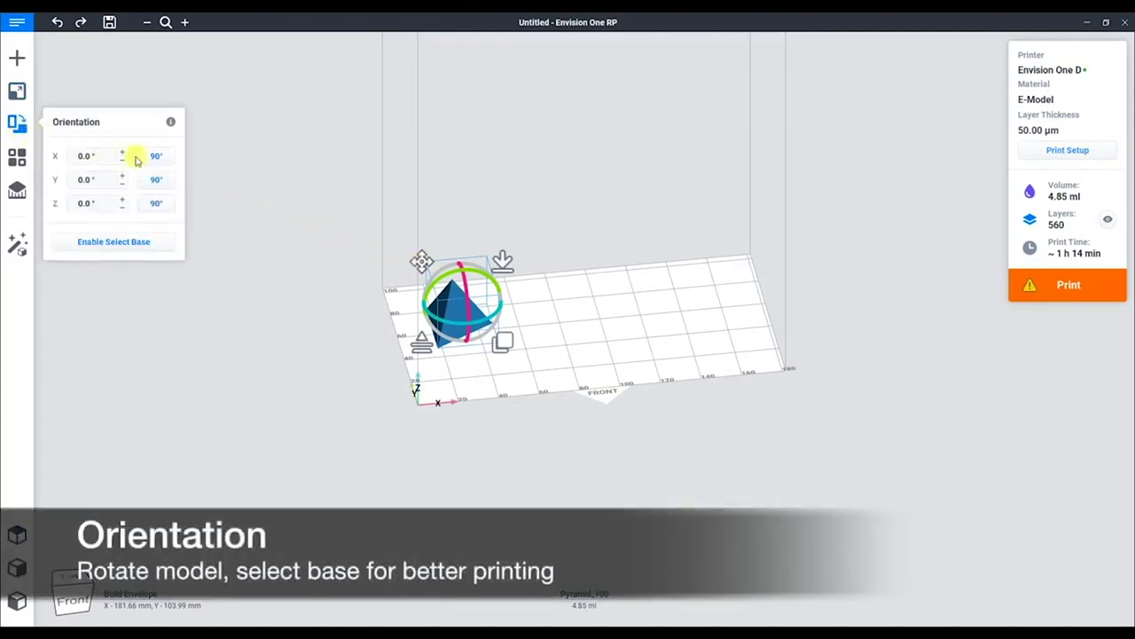
{"action": "left_click", "coordinate": [155, 156]}
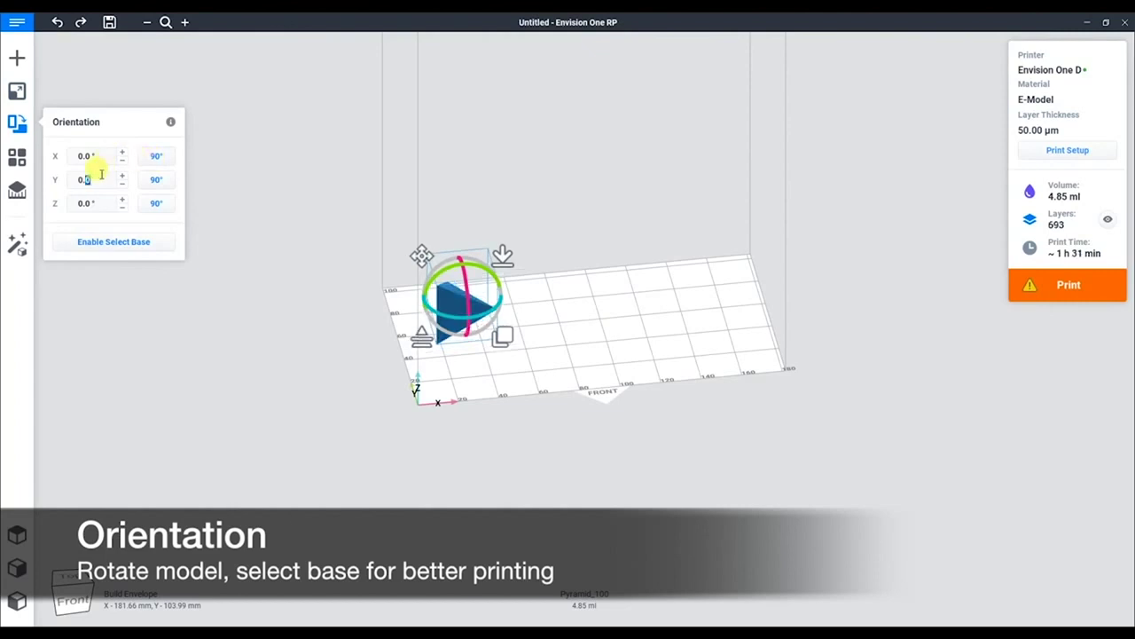
{"action": "type", "text": "45"}
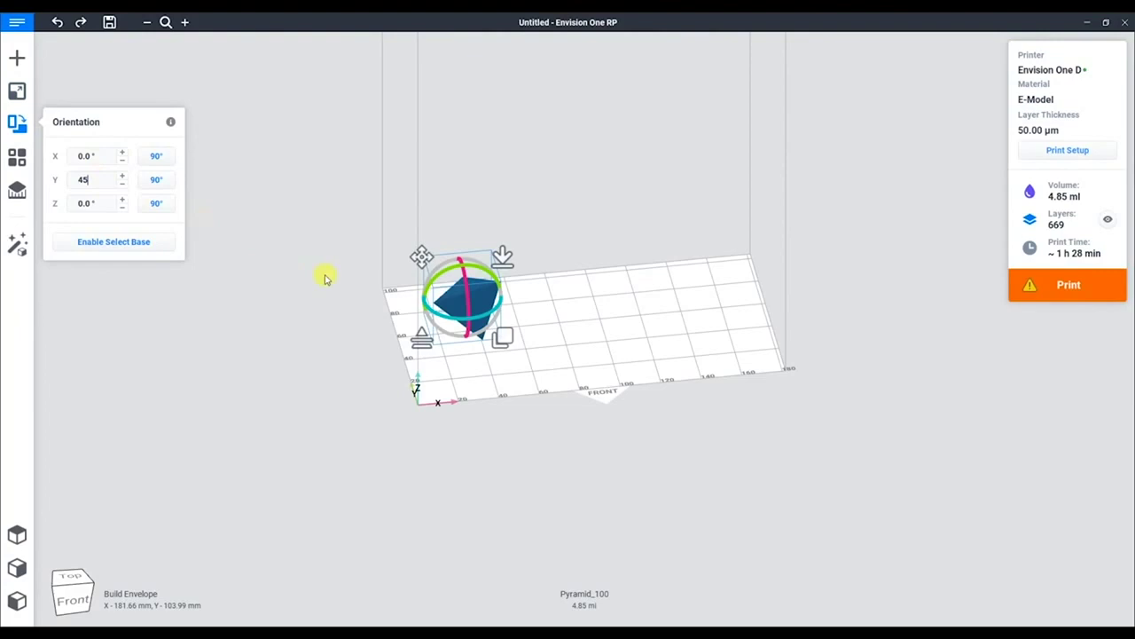
Step: Orbit, pan and zoom the view in close on the tilted pyramid
{"action": "left_click_drag", "start_coordinate": [361, 297], "coordinate": [397, 299]}
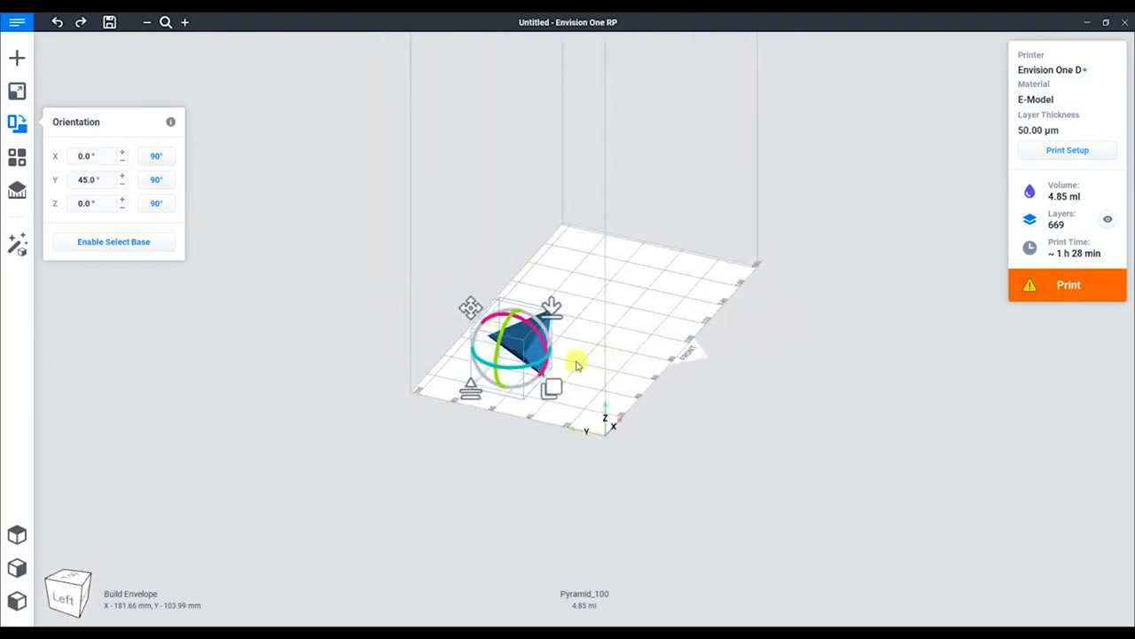
{"action": "left_click_drag", "start_coordinate": [575, 363], "coordinate": [584, 342]}
{"action": "scroll", "coordinate": [581, 340], "scroll_direction": "up", "scroll_amount": 5}
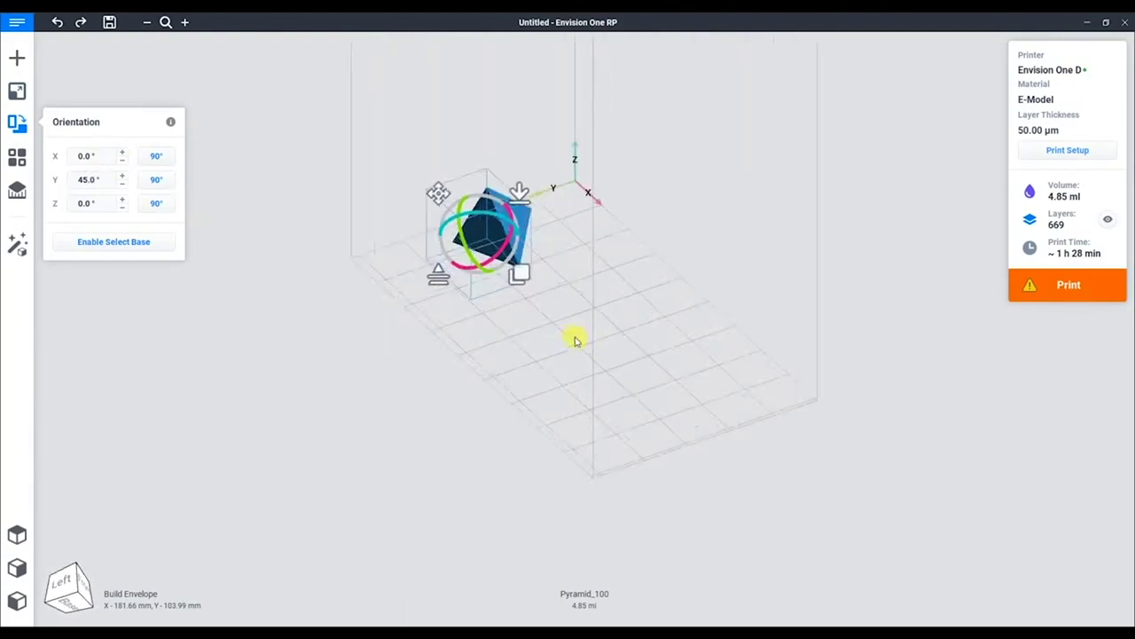
{"action": "right_click_drag", "start_coordinate": [461, 257], "coordinate": [570, 459]}
{"action": "scroll", "coordinate": [572, 457], "scroll_direction": "up", "scroll_amount": 3}
{"action": "scroll", "coordinate": [573, 457], "scroll_direction": "up", "scroll_amount": 3}
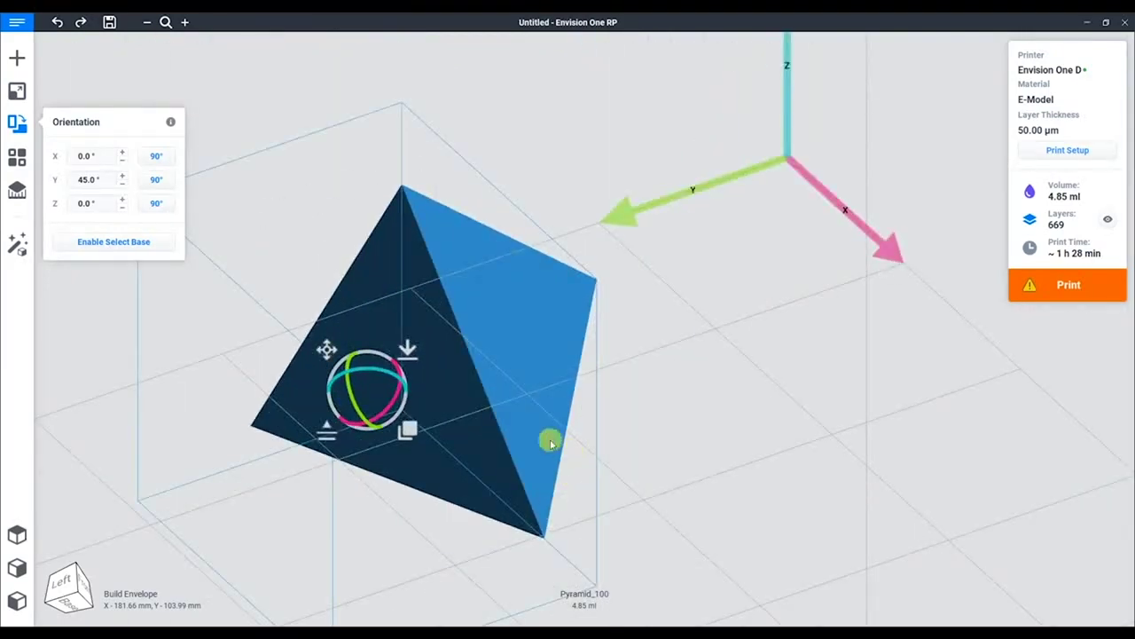
Step: With Select Base enabled, try several pyramid faces as the base on the platform
{"action": "left_click", "coordinate": [123, 242]}
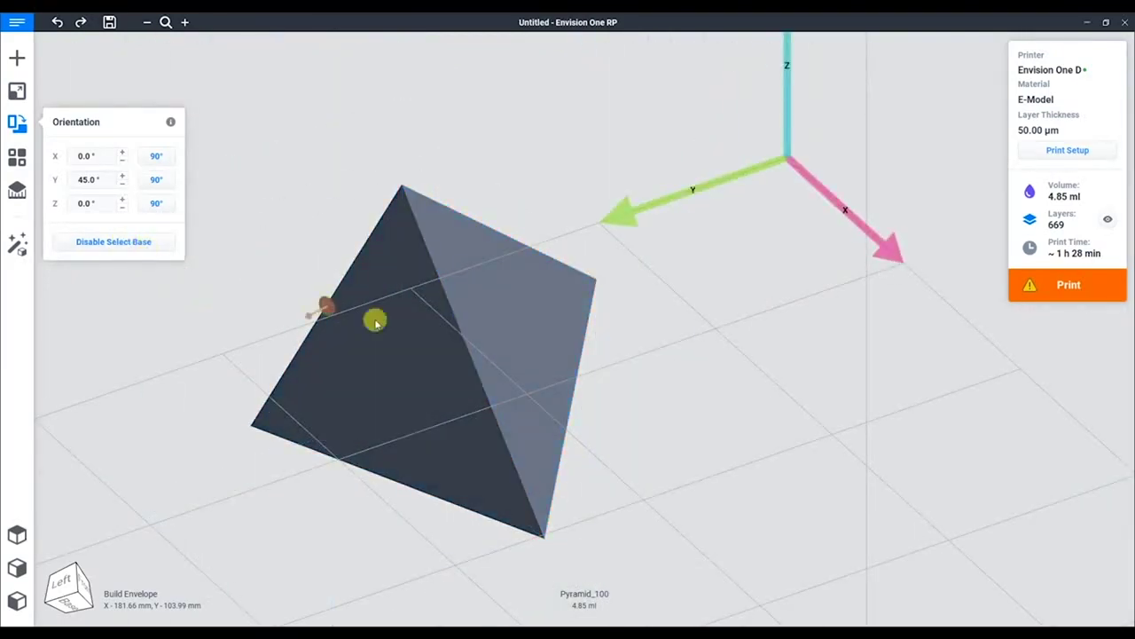
{"action": "left_click", "coordinate": [507, 337]}
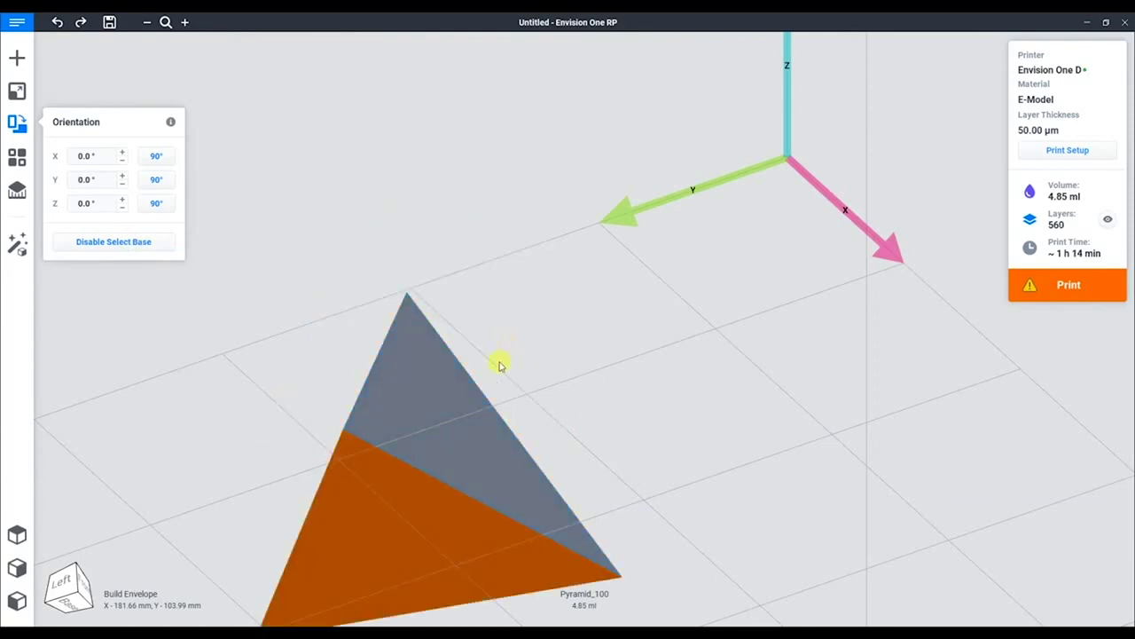
{"action": "middle_click_drag", "start_coordinate": [457, 404], "coordinate": [471, 242]}
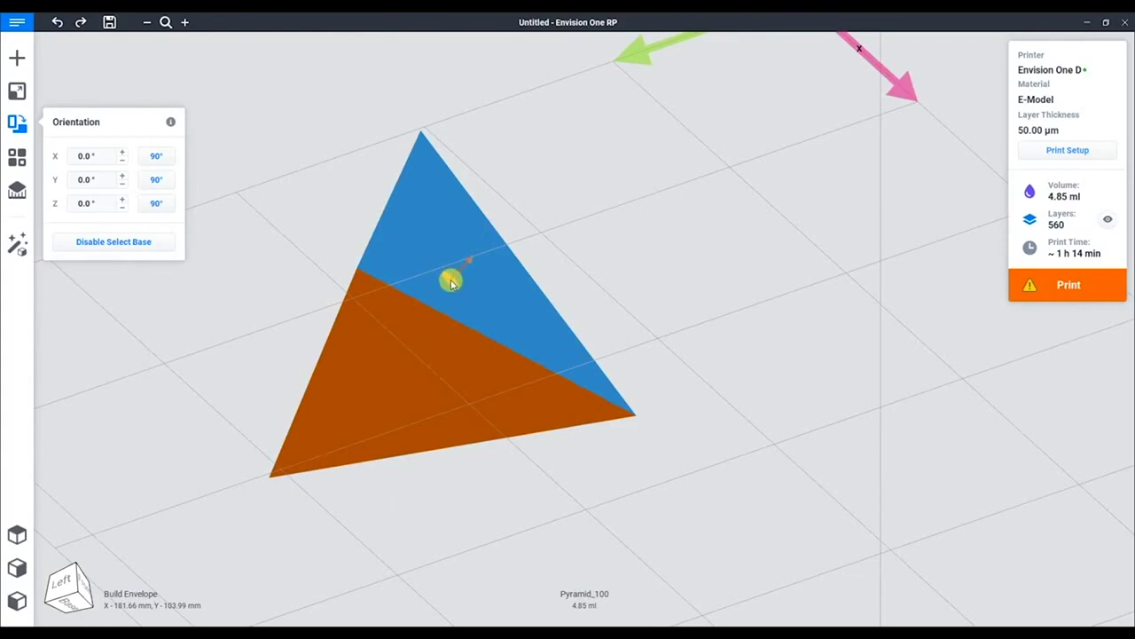
{"action": "left_click", "coordinate": [450, 273]}
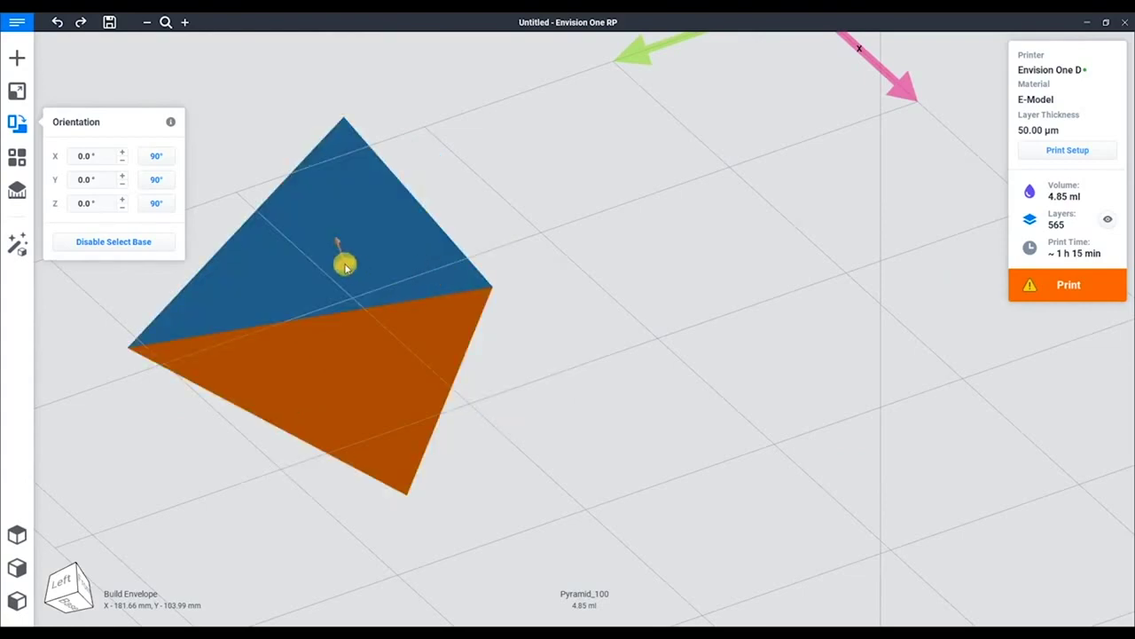
{"action": "left_click", "coordinate": [337, 256]}
{"action": "left_click", "coordinate": [154, 248]}
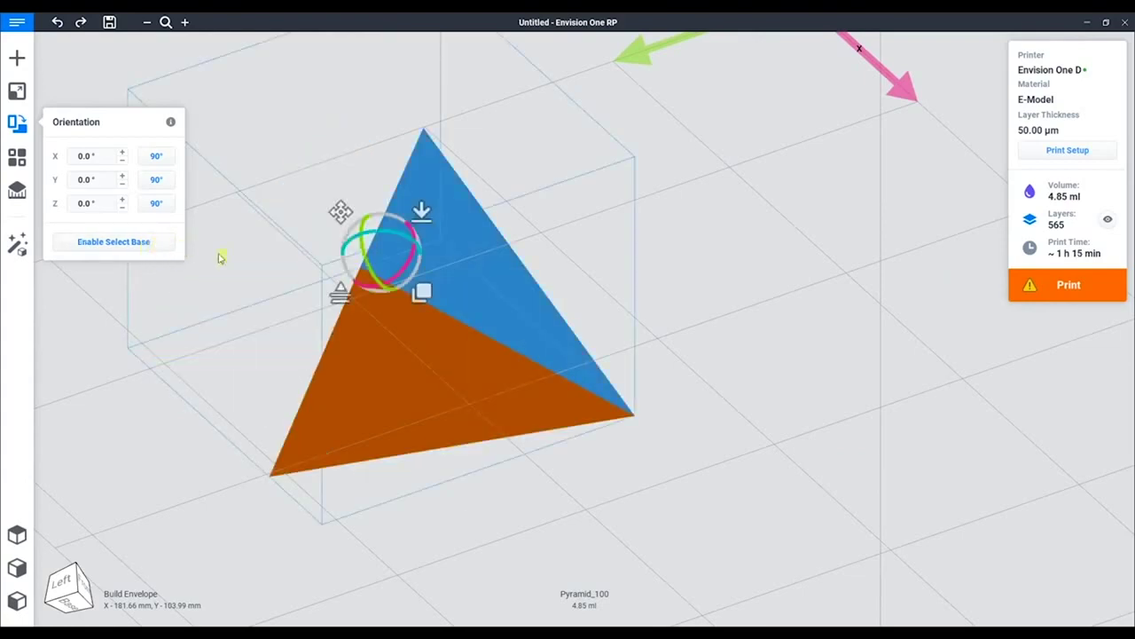
Step: Choose another face so the pyramid rests on a new base, giving 565 layers
{"action": "left_click", "coordinate": [420, 212]}
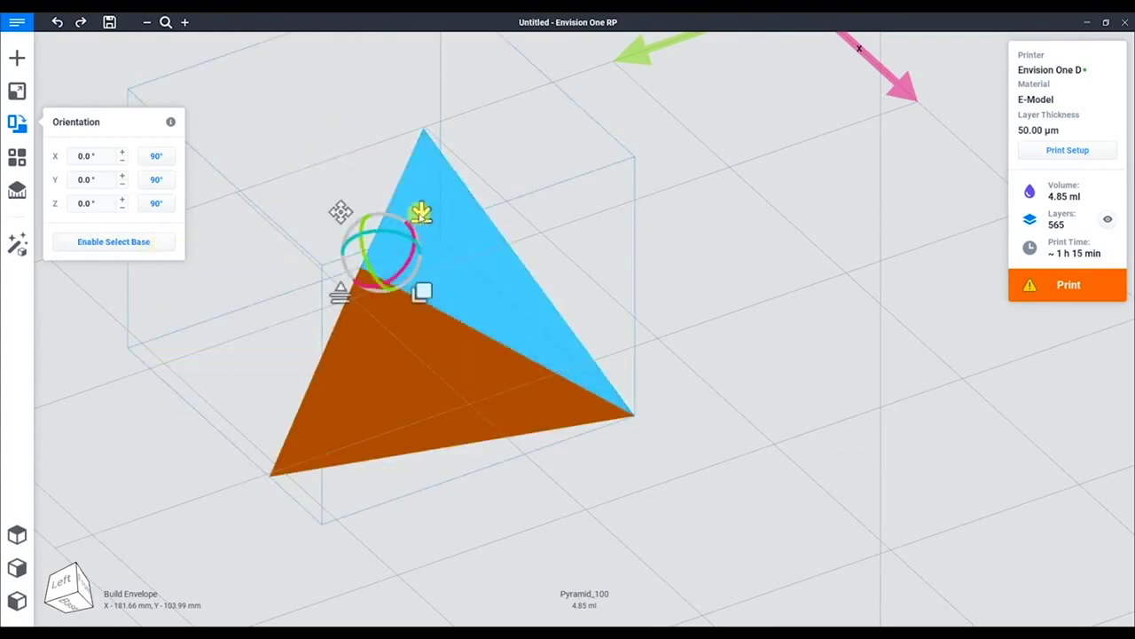
{"action": "left_click", "coordinate": [483, 284]}
{"action": "left_click", "coordinate": [421, 210]}
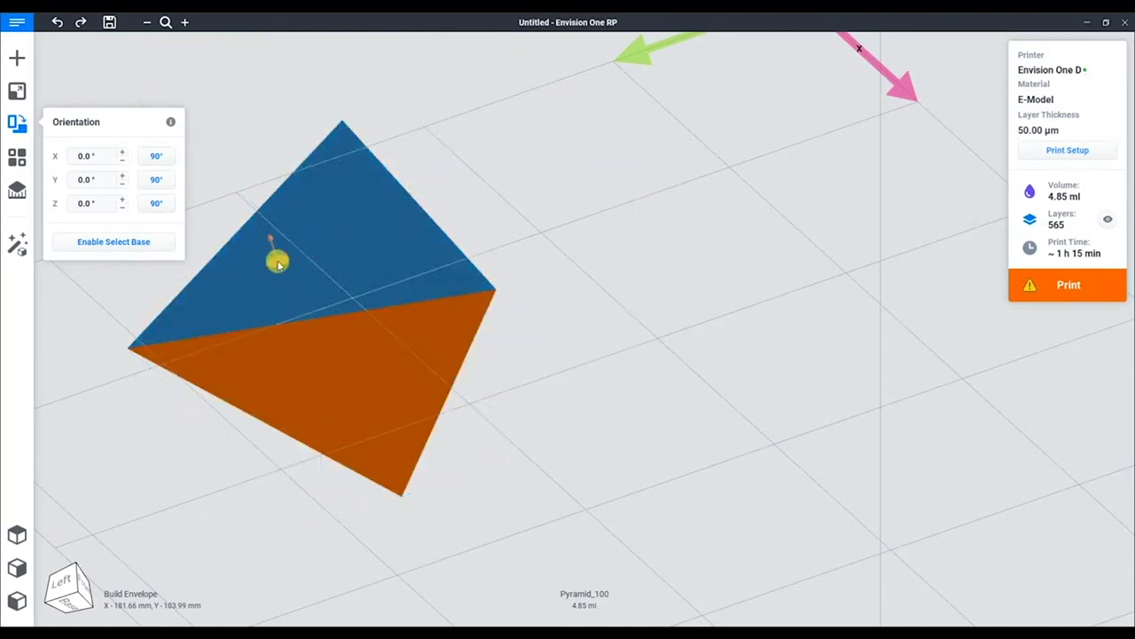
{"action": "left_click", "coordinate": [278, 263]}
{"action": "left_click", "coordinate": [422, 211]}
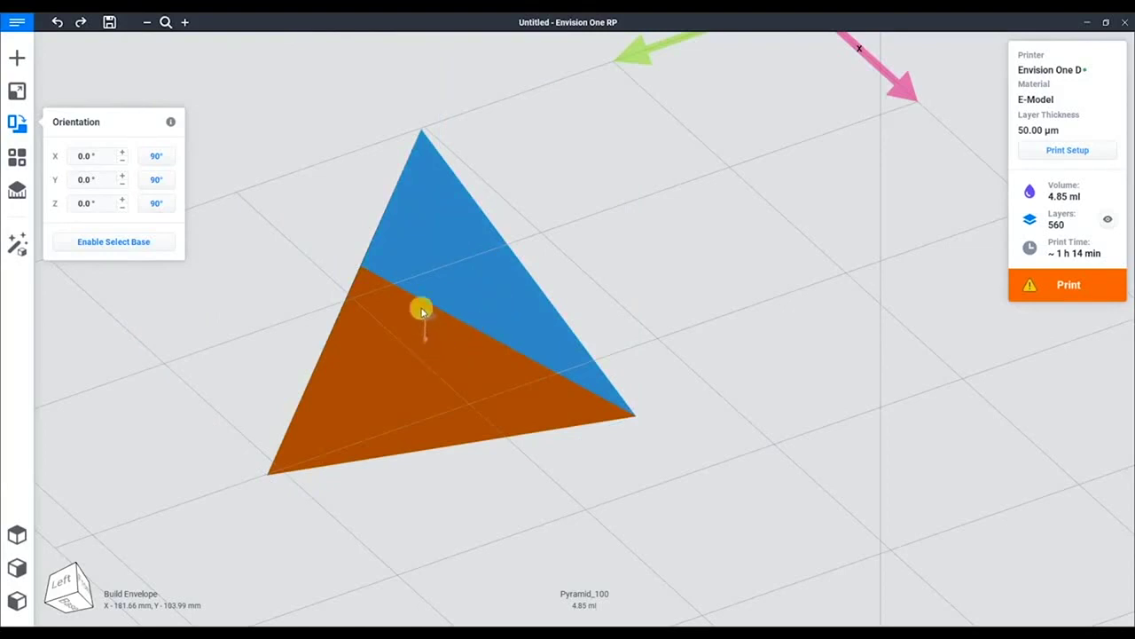
{"action": "left_click", "coordinate": [421, 267]}
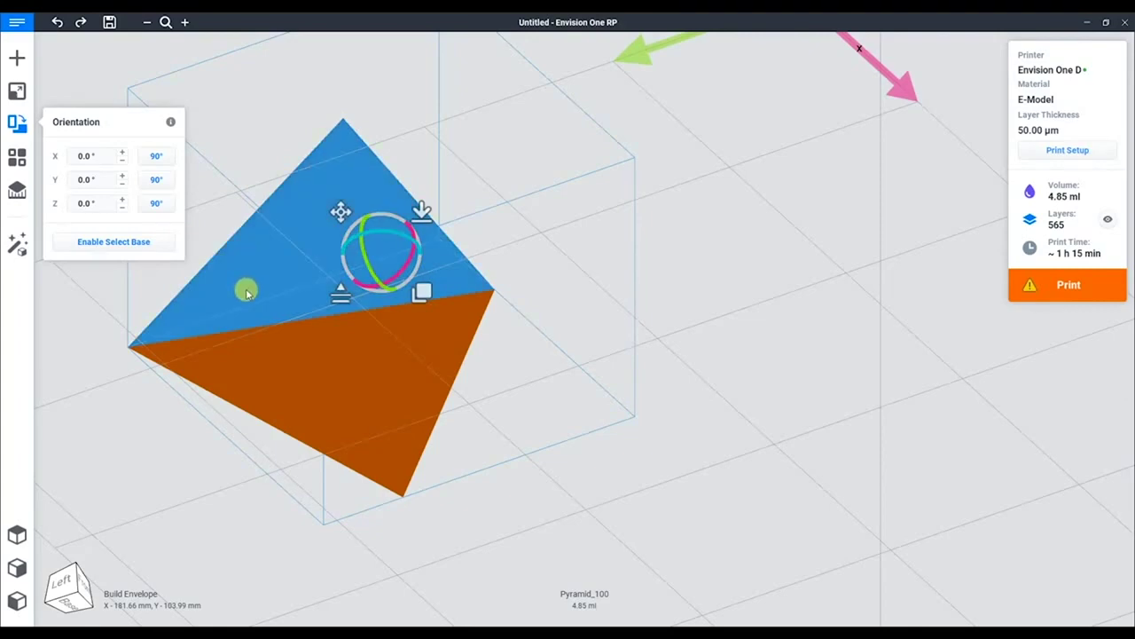
{"action": "scroll", "coordinate": [246, 293], "scroll_direction": "down", "scroll_amount": 3}
{"action": "scroll", "coordinate": [250, 294], "scroll_direction": "up", "scroll_amount": 1}
{"action": "scroll", "coordinate": [366, 346], "scroll_direction": "up", "scroll_amount": 1}
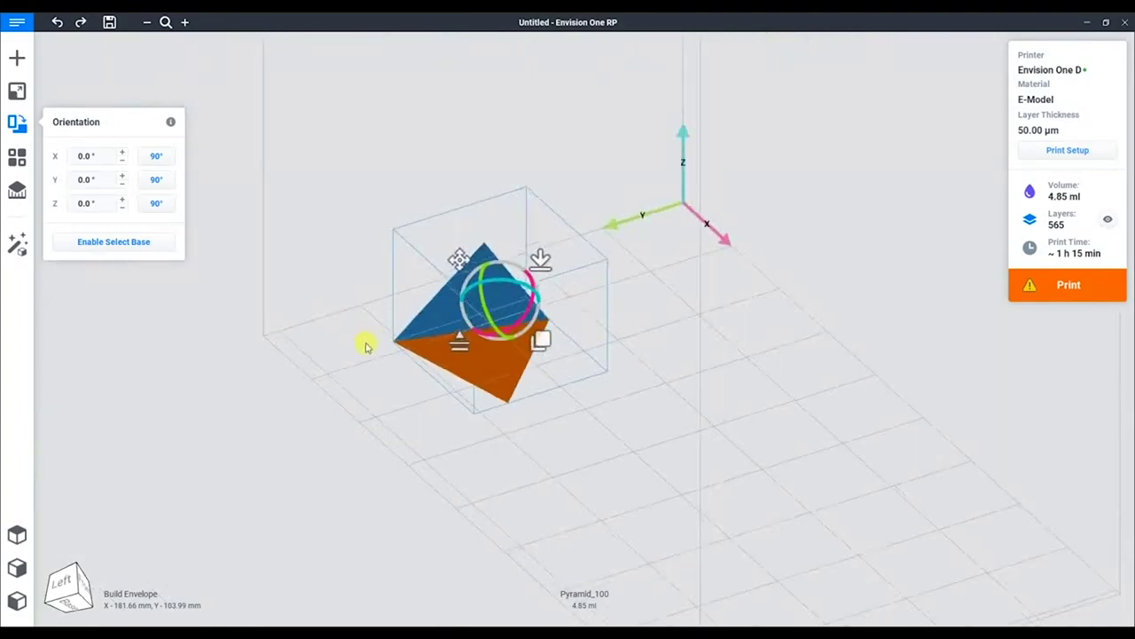
Step: Quick-duplicate the pyramid to place a second copy on its right, totalling 9.70 ml
{"action": "left_click_drag", "start_coordinate": [367, 346], "coordinate": [330, 382]}
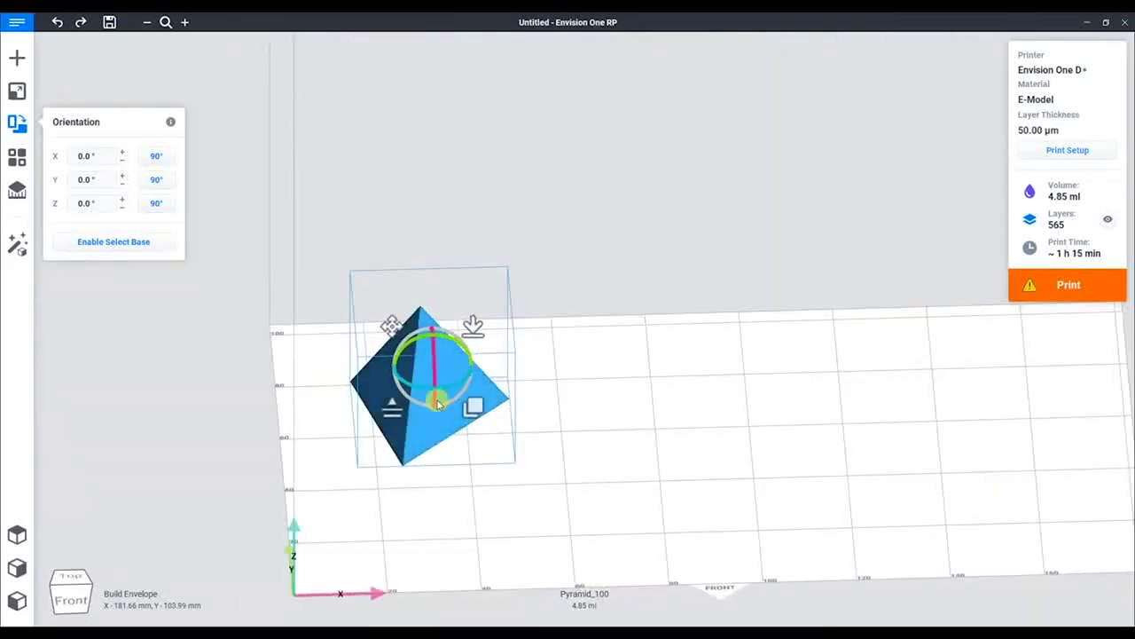
{"action": "left_click_drag", "start_coordinate": [470, 406], "coordinate": [612, 405]}
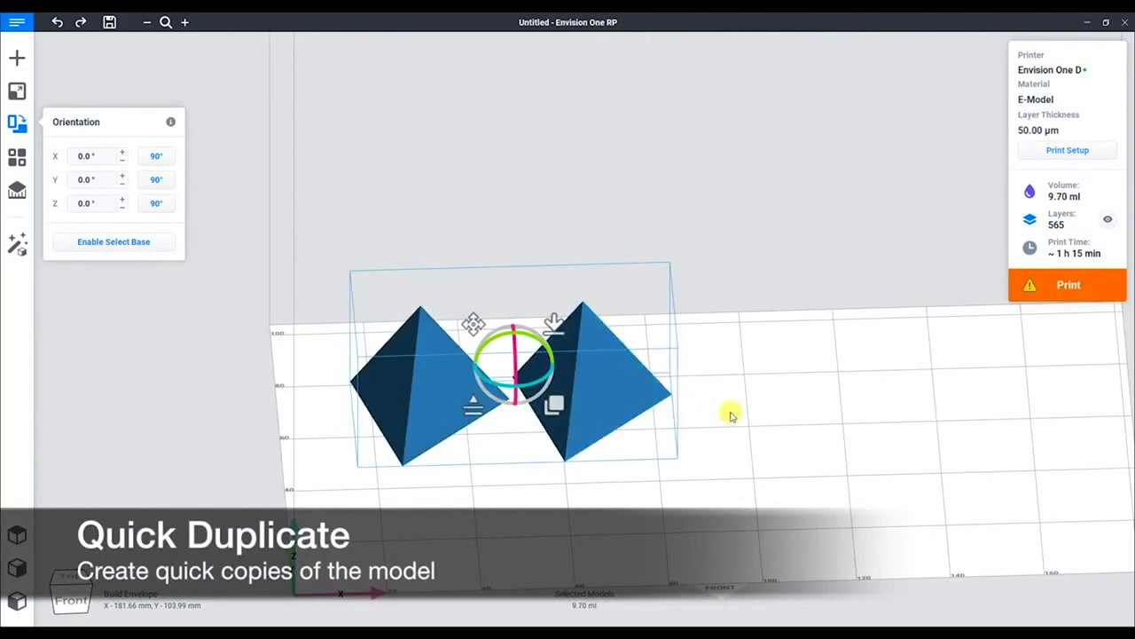
{"action": "scroll", "coordinate": [730, 414], "scroll_direction": "up", "scroll_amount": 3}
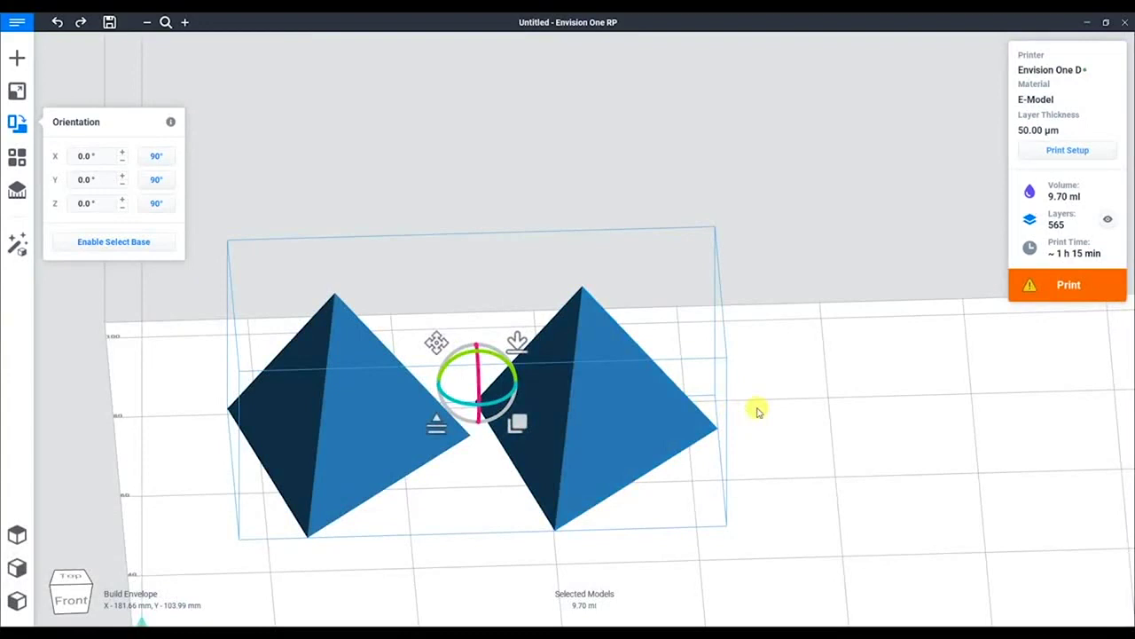
{"action": "mouse_move", "coordinate": [760, 411]}
{"action": "right_mouse_down"}
{"action": "mouse_move", "coordinate": [755, 395]}
{"action": "mouse_move", "coordinate": [758, 405]}
{"action": "right_mouse_up"}
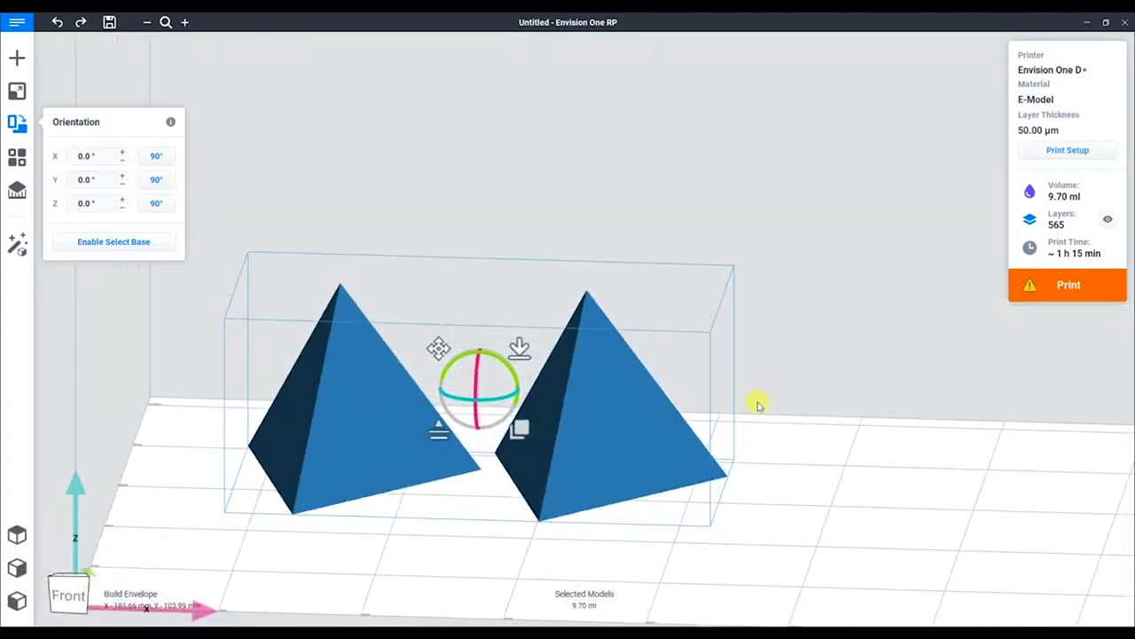
Step: Select only the right pyramid and raise the cutting plane to trim off its bottom
{"action": "left_click", "coordinate": [765, 424]}
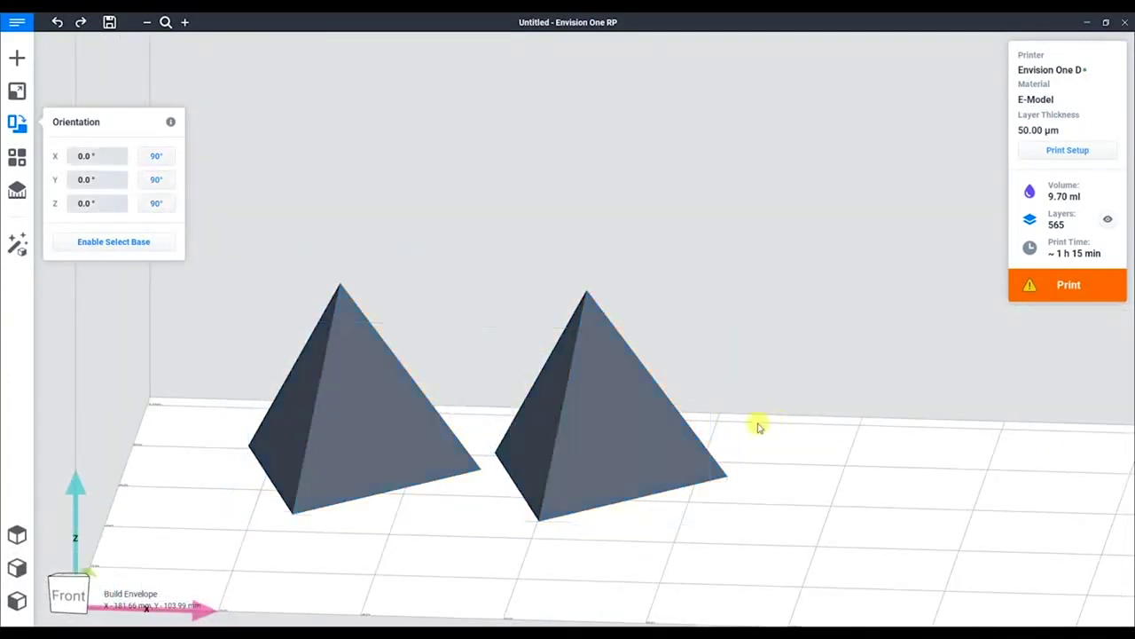
{"action": "left_click", "coordinate": [684, 431]}
{"action": "left_click_drag", "start_coordinate": [563, 435], "coordinate": [562, 423]}
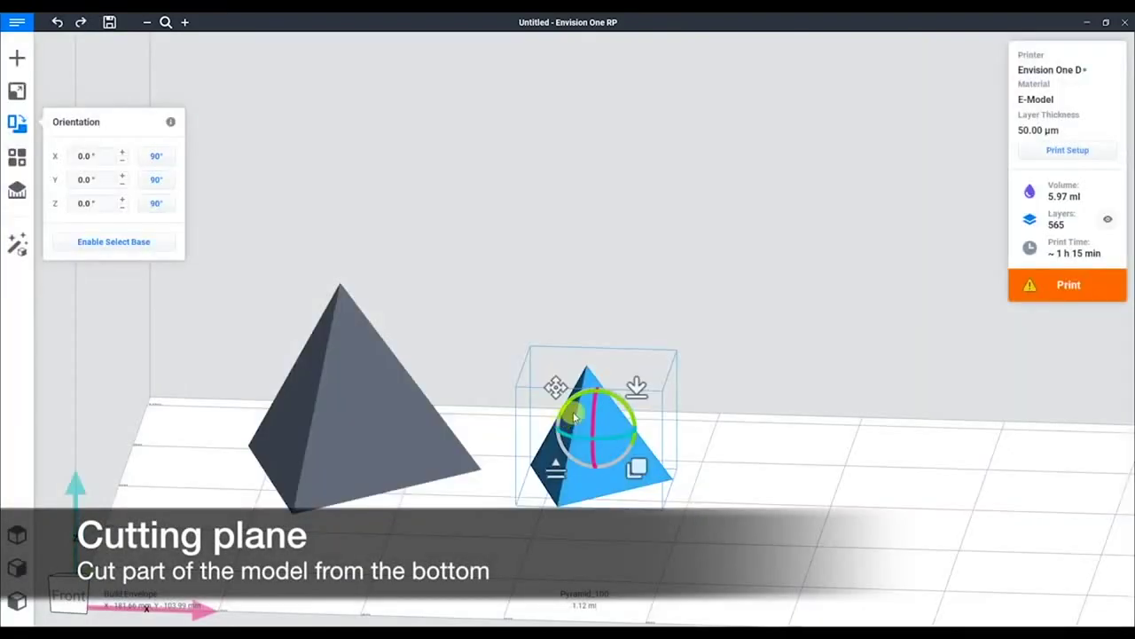
{"action": "scroll", "coordinate": [629, 425], "scroll_direction": "down", "scroll_amount": 3}
Step: Place a copy beside the trimmed pyramid and deselect, bringing the volume to 7.08 ml
{"action": "right_click_drag", "start_coordinate": [712, 428], "coordinate": [684, 438]}
{"action": "left_click", "coordinate": [631, 433]}
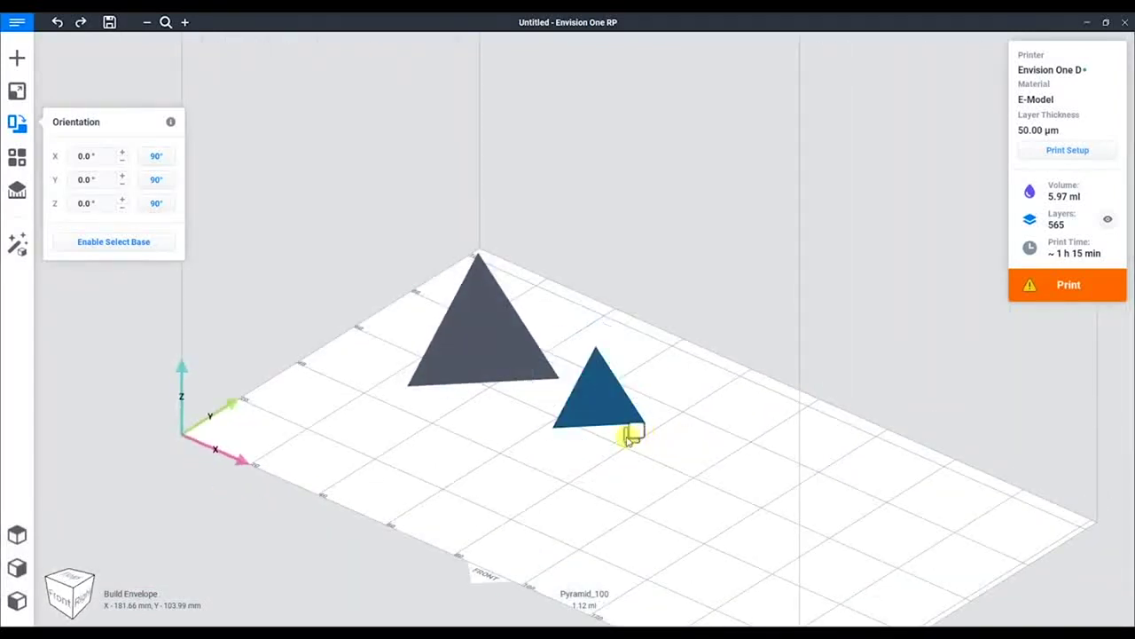
{"action": "left_click", "coordinate": [550, 475]}
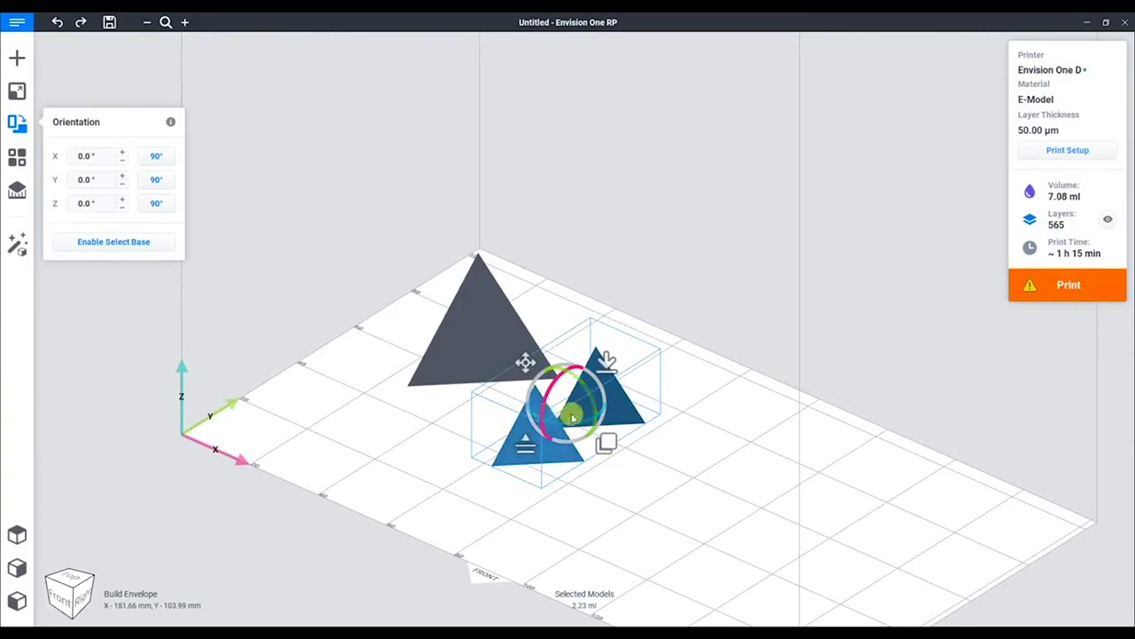
{"action": "left_click", "coordinate": [974, 228]}
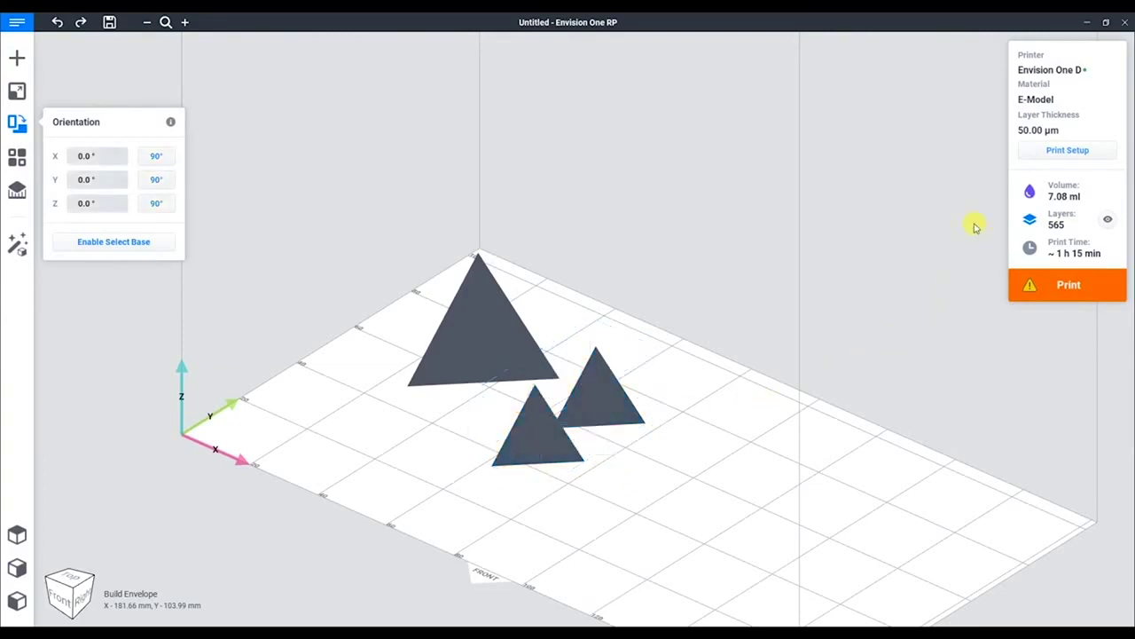
{"action": "left_click", "coordinate": [1065, 150]}
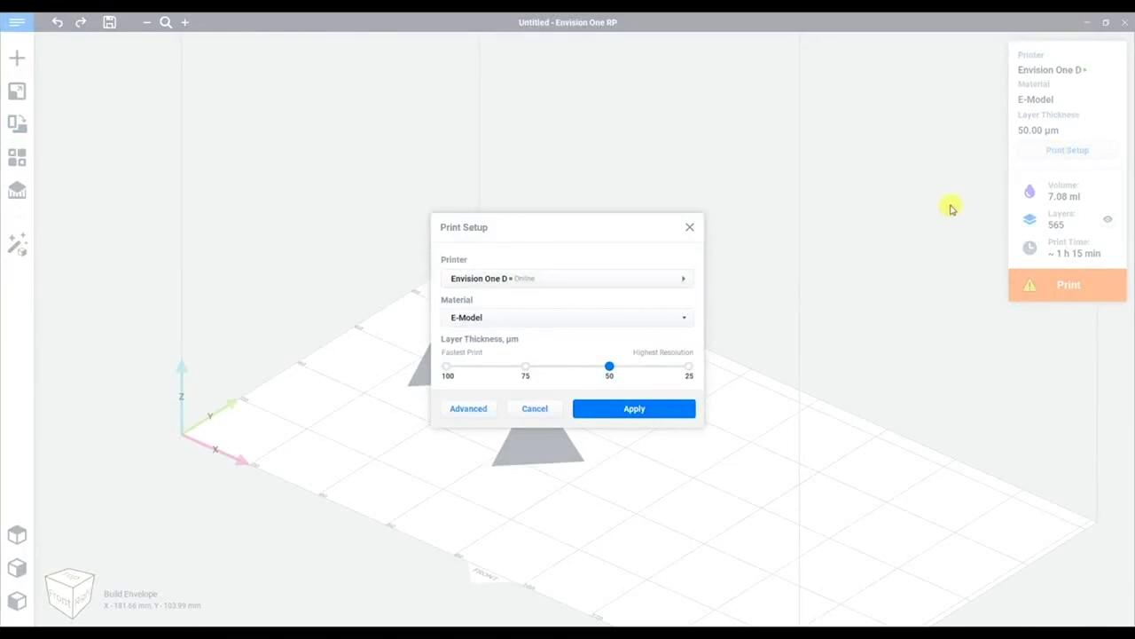
{"action": "left_click", "coordinate": [536, 409]}
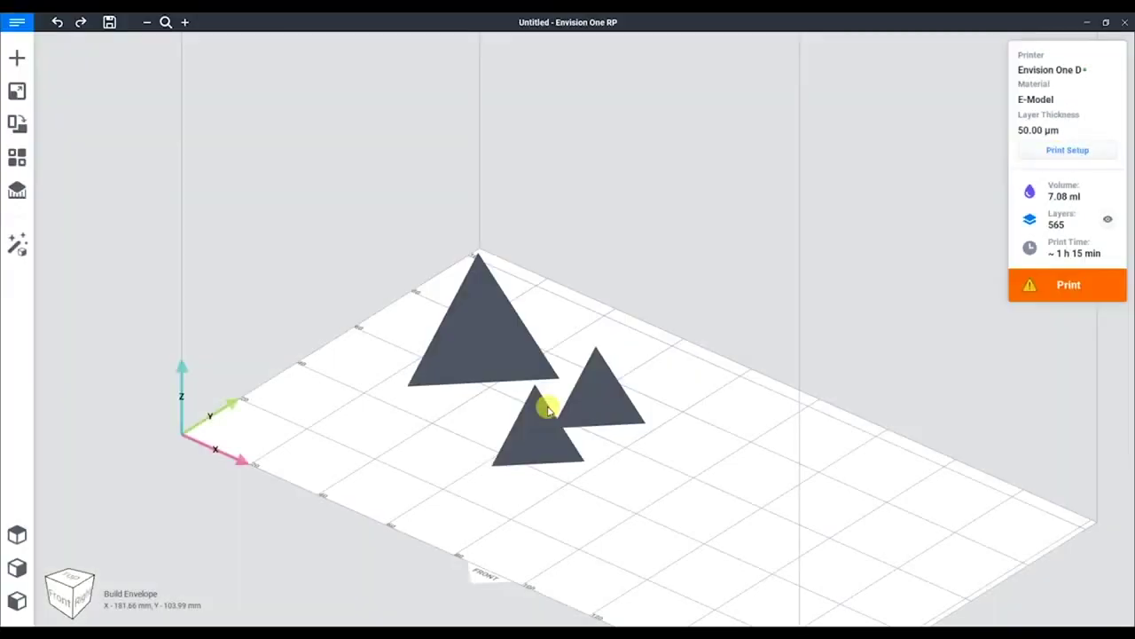
{"action": "left_click", "coordinate": [1109, 220]}
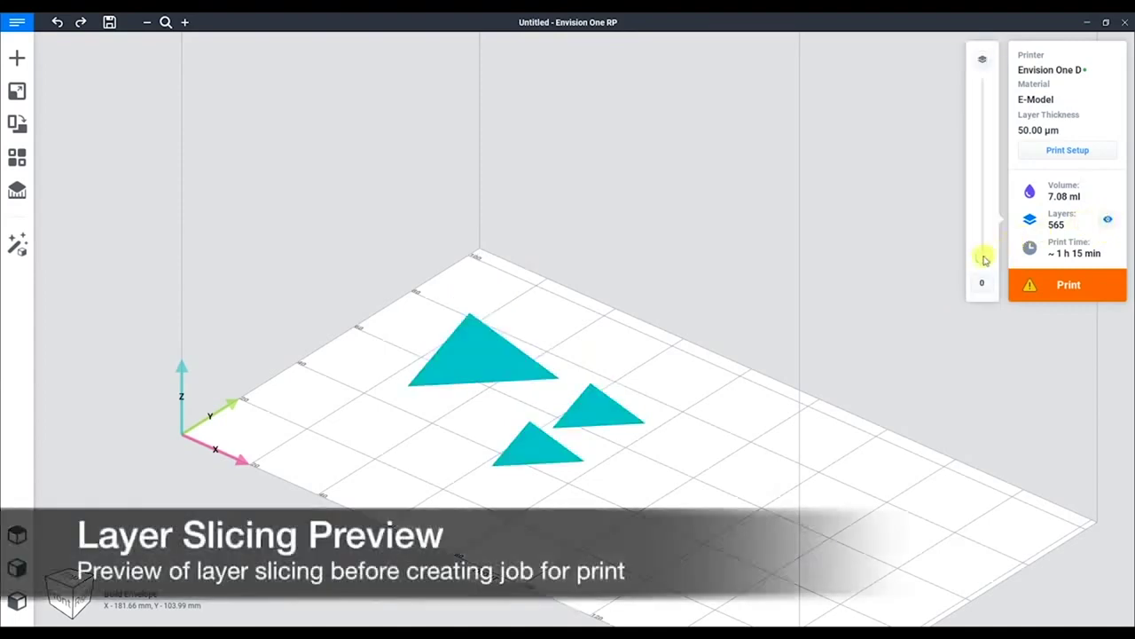
{"action": "left_click_drag", "start_coordinate": [983, 256], "coordinate": [982, 192]}
{"action": "left_click", "coordinate": [981, 62]}
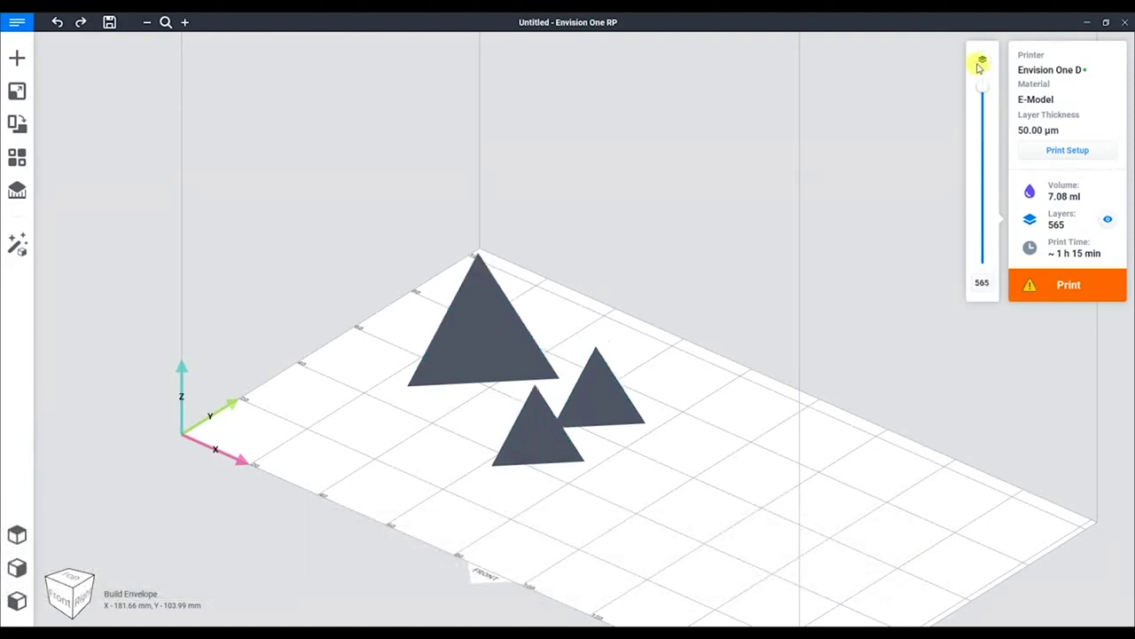
{"action": "left_click", "coordinate": [1106, 224]}
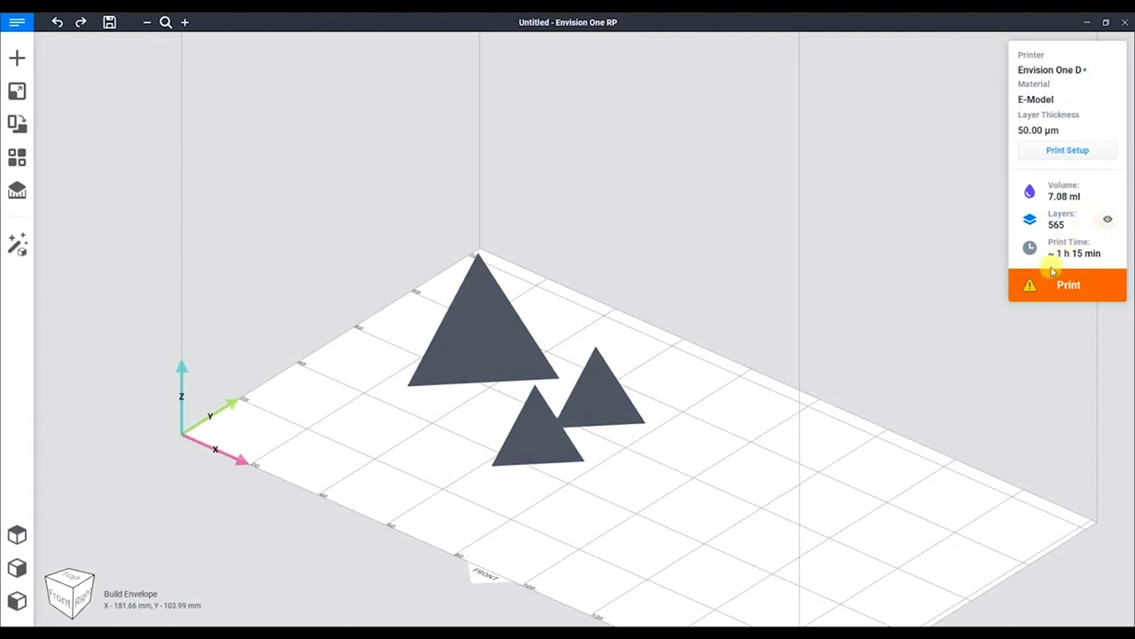
Step: Fix All Issues from the printability warning to add supports under all three pyramids
{"action": "mouse_move", "coordinate": [1030, 285]}
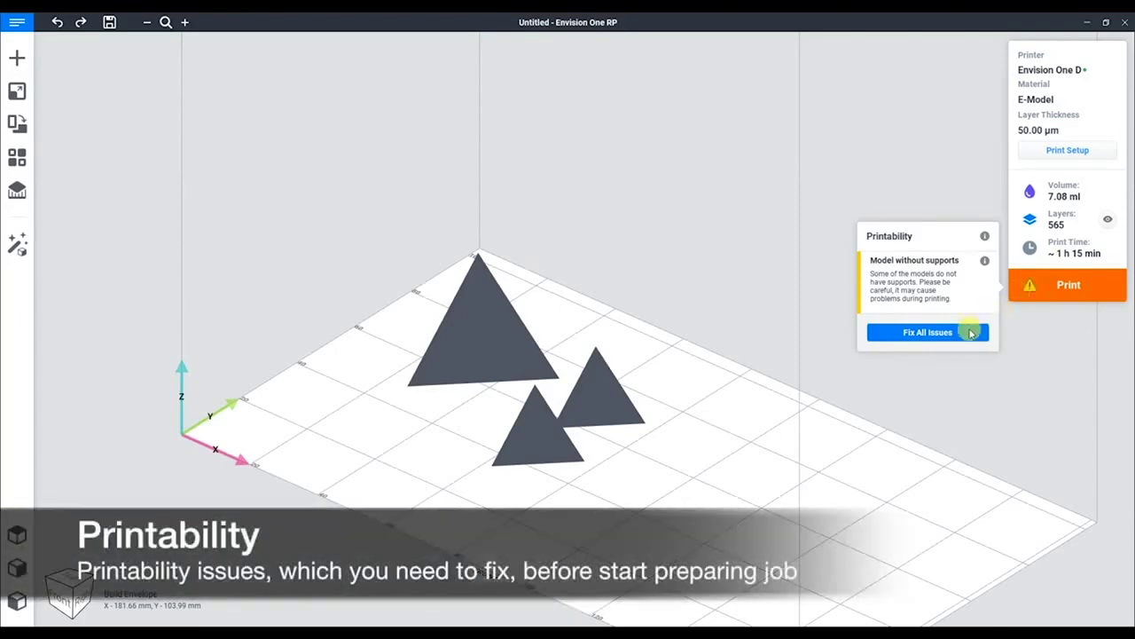
{"action": "left_click", "coordinate": [972, 332]}
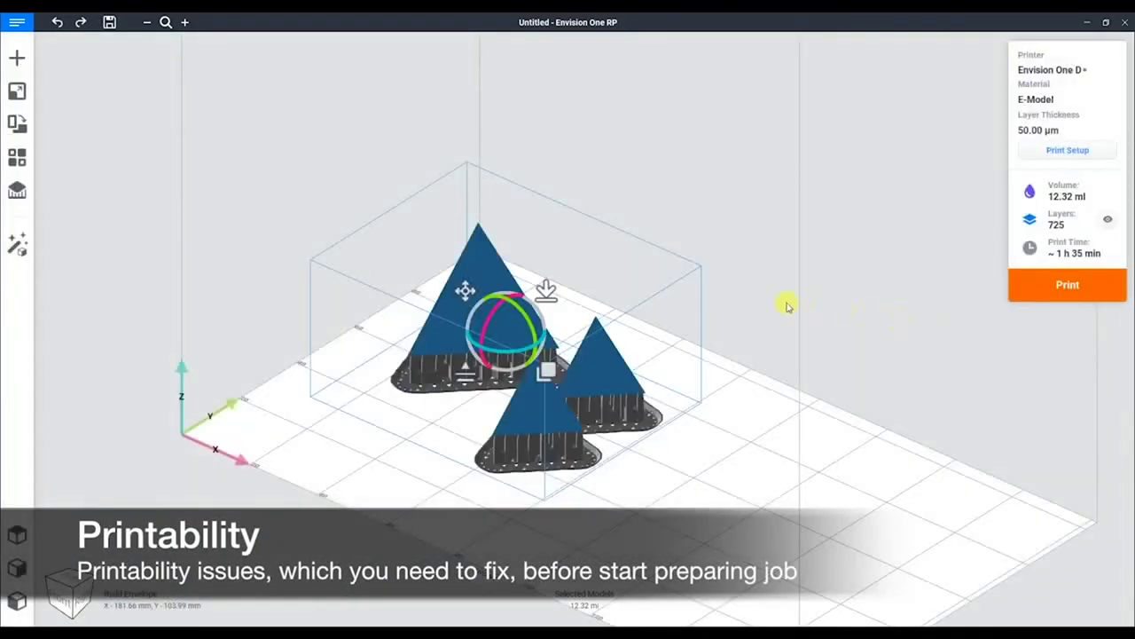
{"action": "right_click_drag", "start_coordinate": [785, 306], "coordinate": [839, 305]}
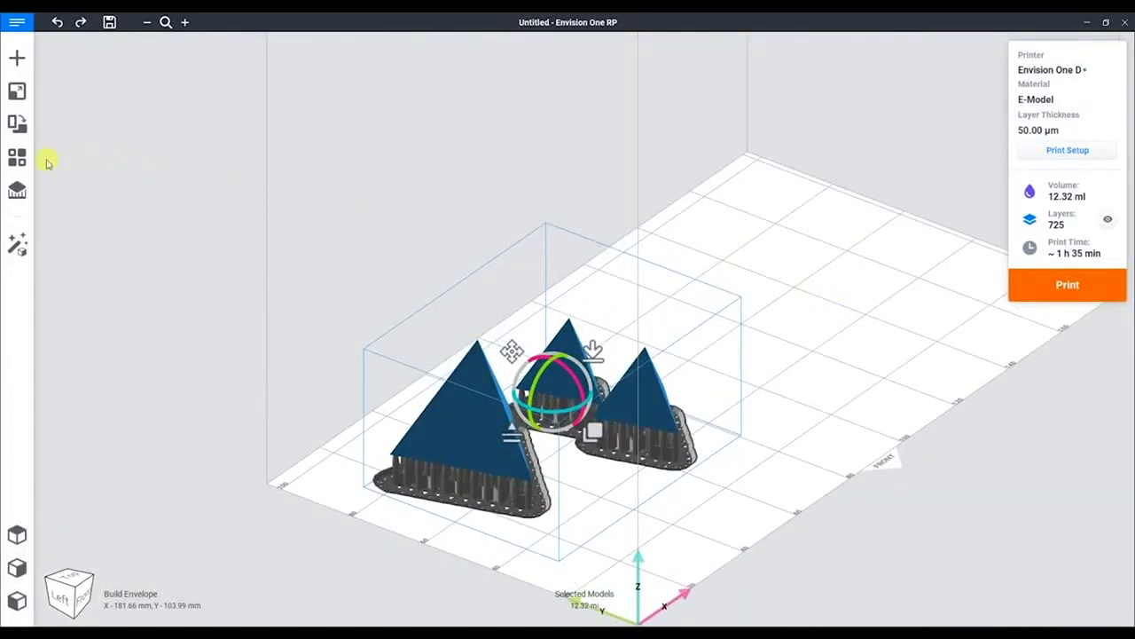
Step: Auto-place all three supported pyramids on the platform with 2.50 mm spacing
{"action": "left_click", "coordinate": [17, 157]}
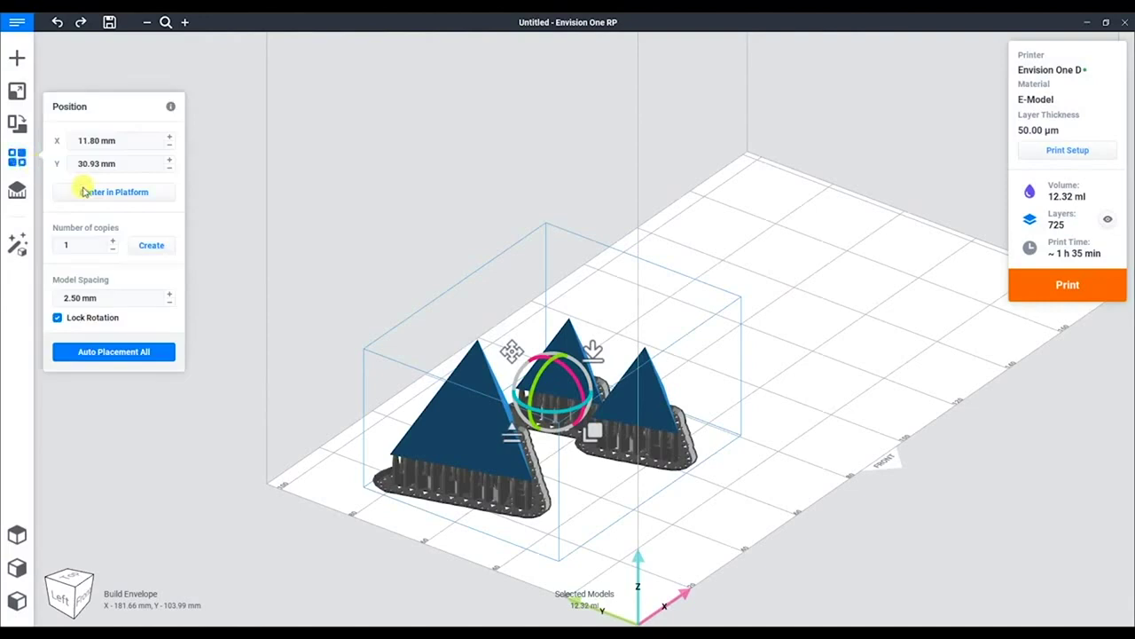
{"action": "left_click", "coordinate": [114, 354]}
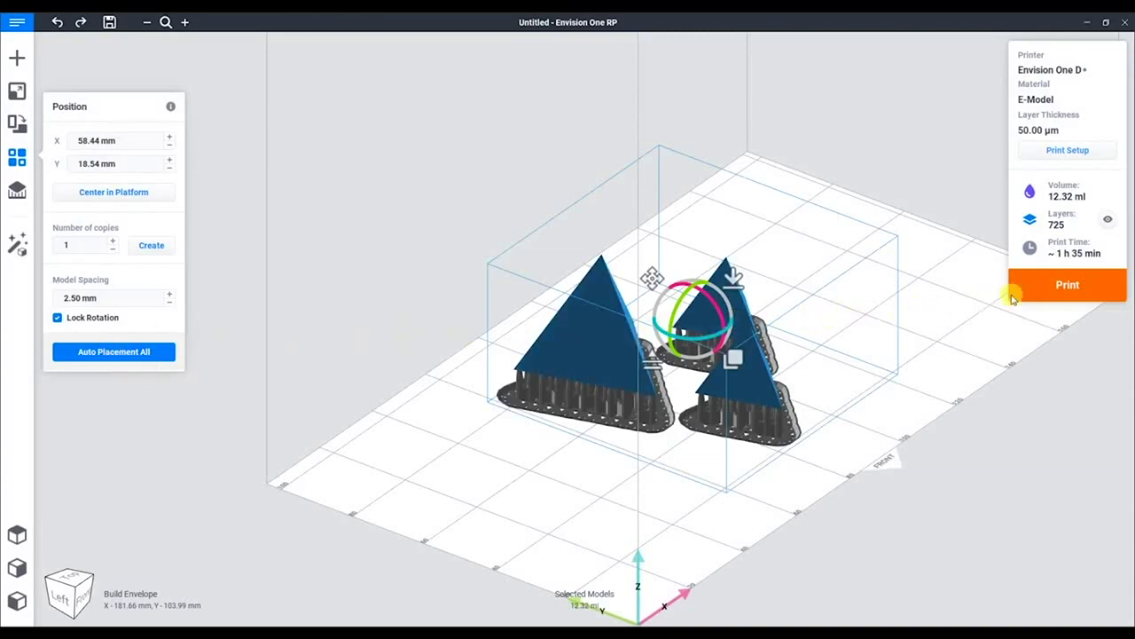
Step: Start a print job for the Envision One D printer and name it 'Job-4'
{"action": "left_click", "coordinate": [1063, 285]}
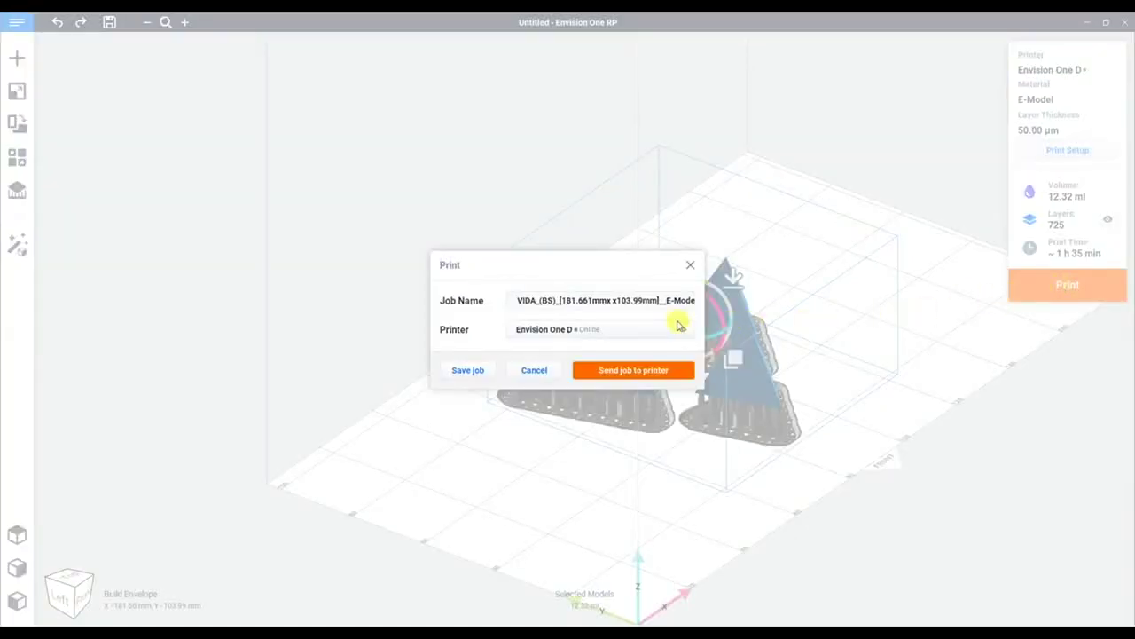
{"action": "triple_click", "coordinate": [628, 298]}
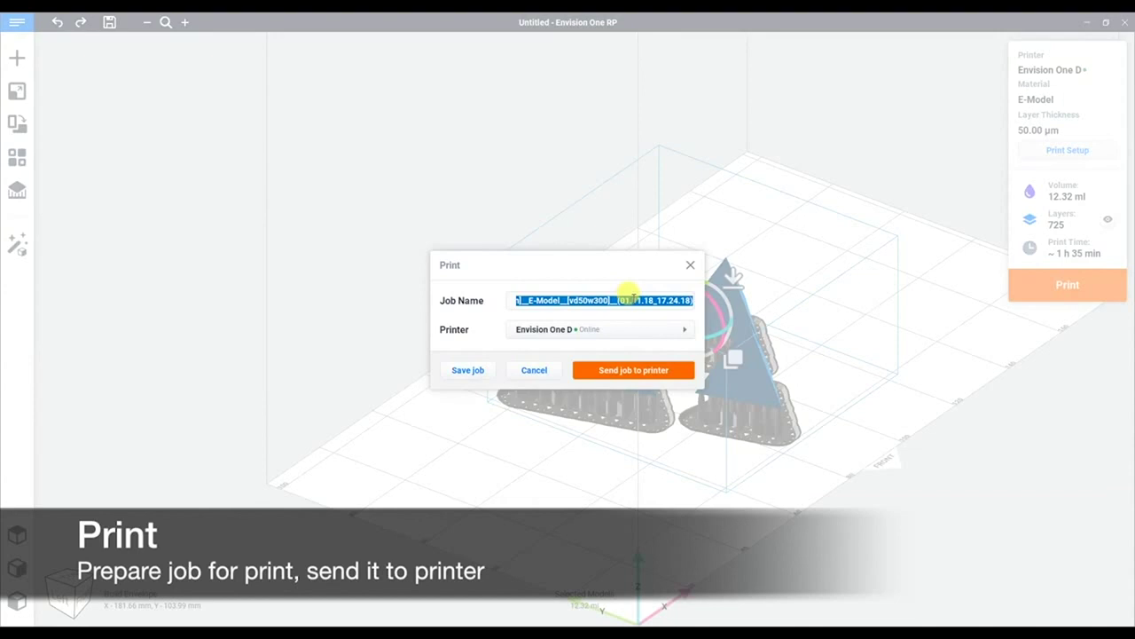
{"action": "type", "text": "Job"}
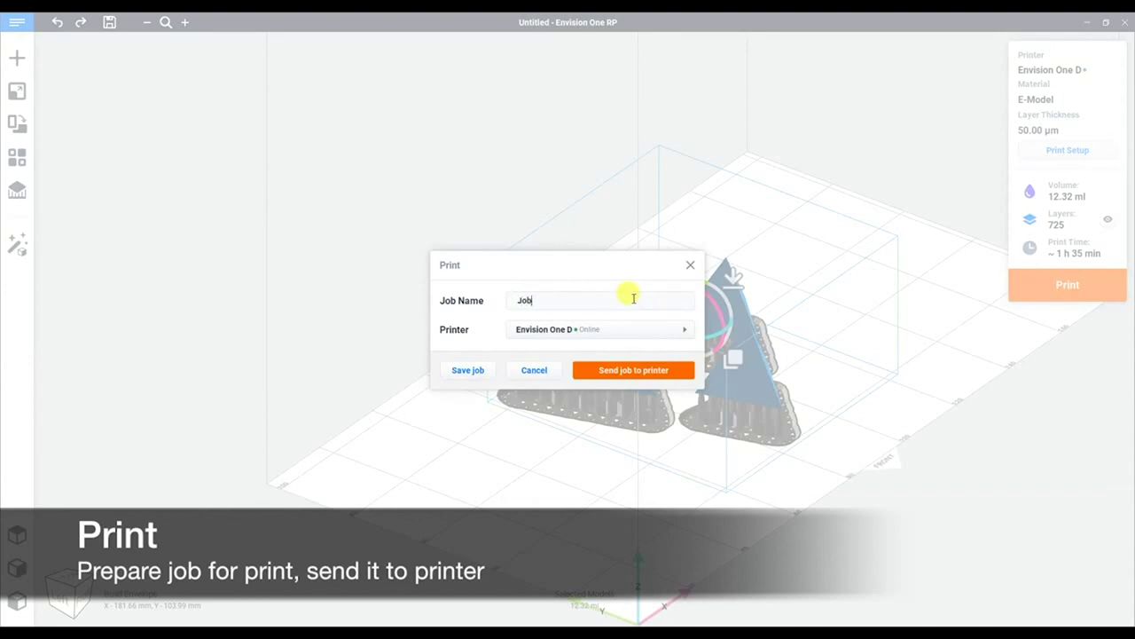
{"action": "type", "text": "-4"}
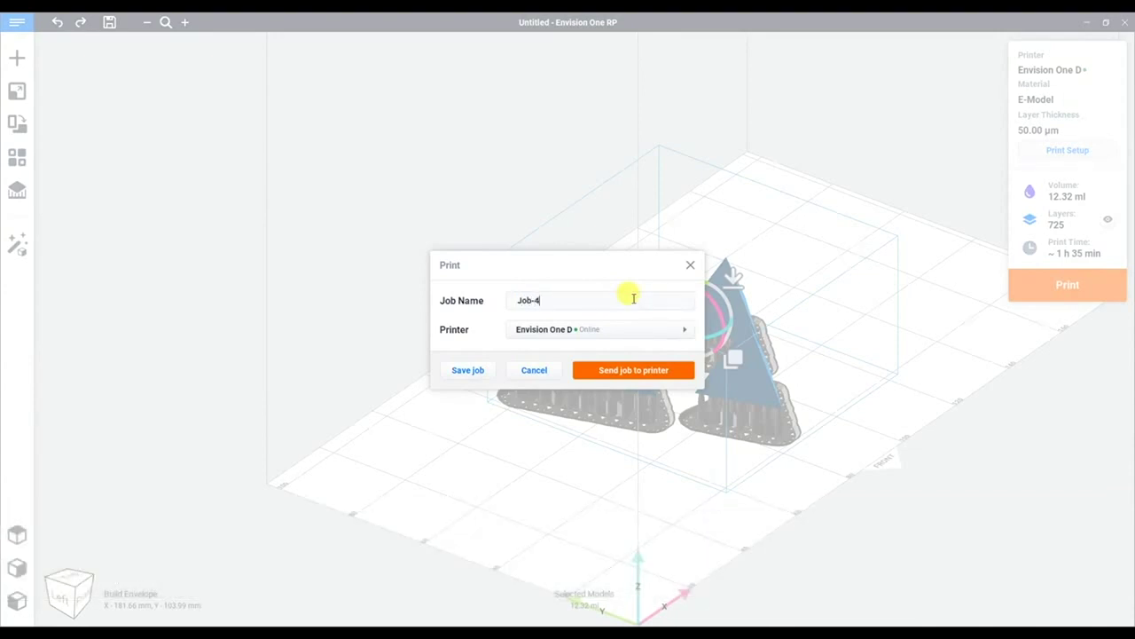